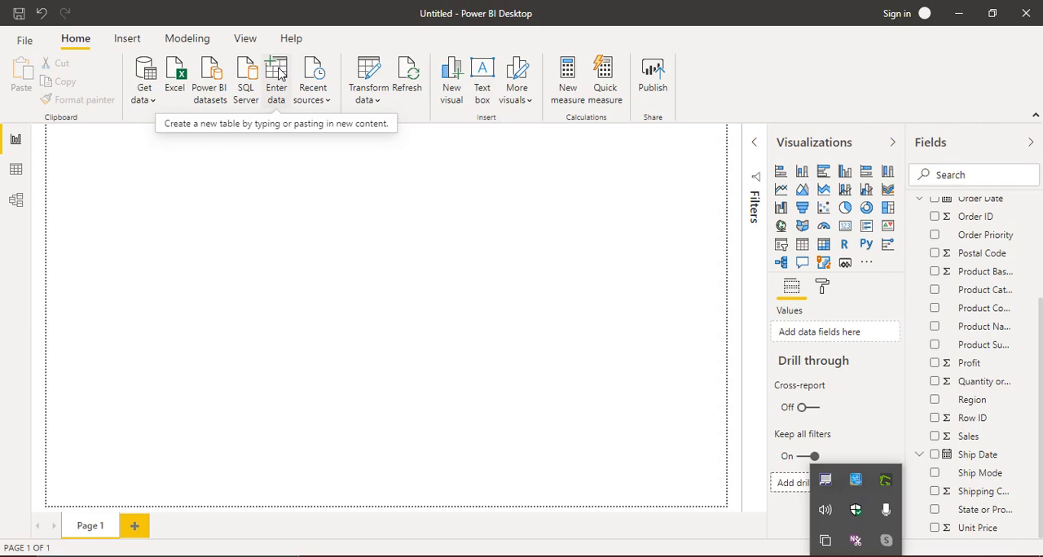
# - Start a manually entered table and name its first column Region
pyautogui.click(280, 72)
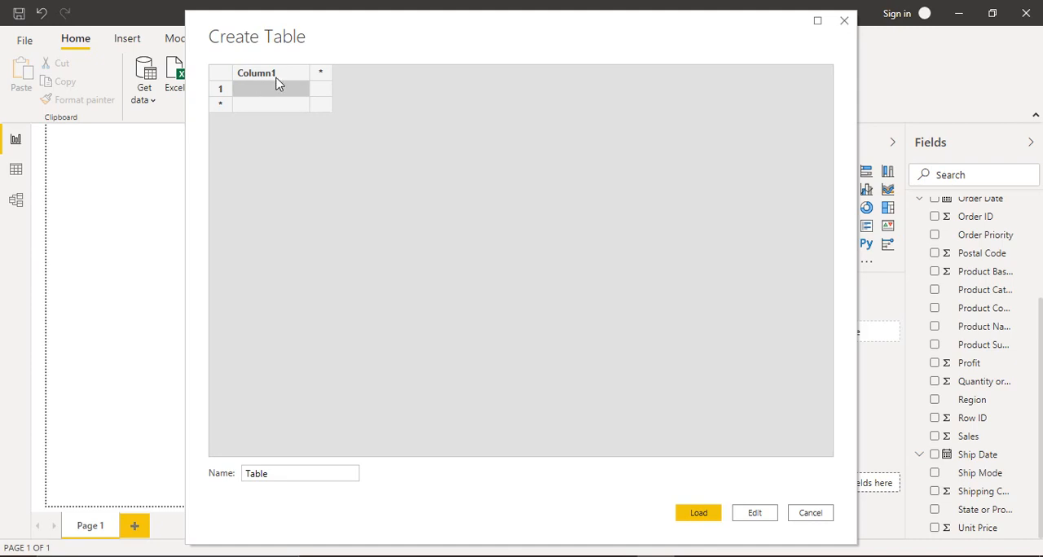
pyautogui.doubleClick(276, 76)
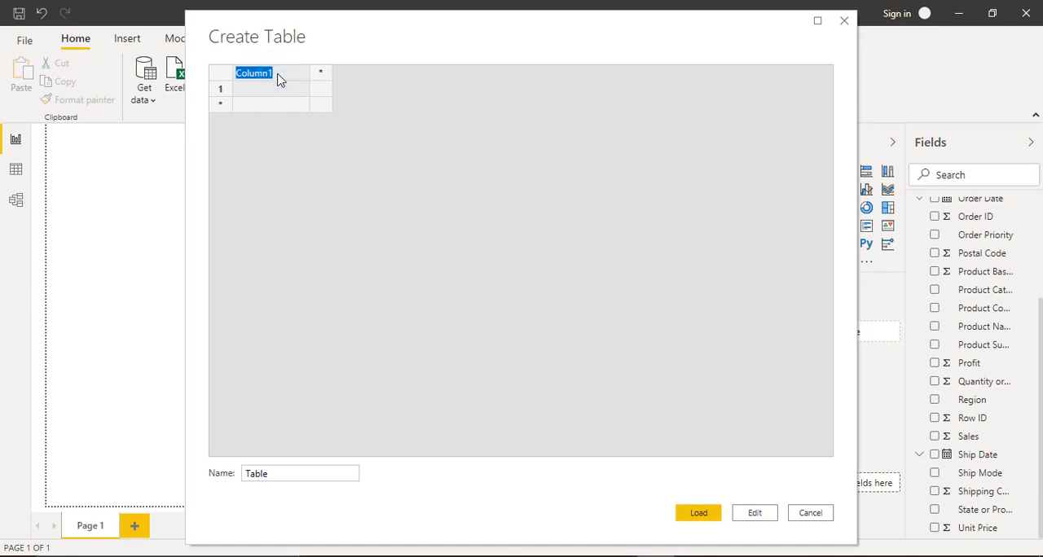
pyautogui.write('Region')
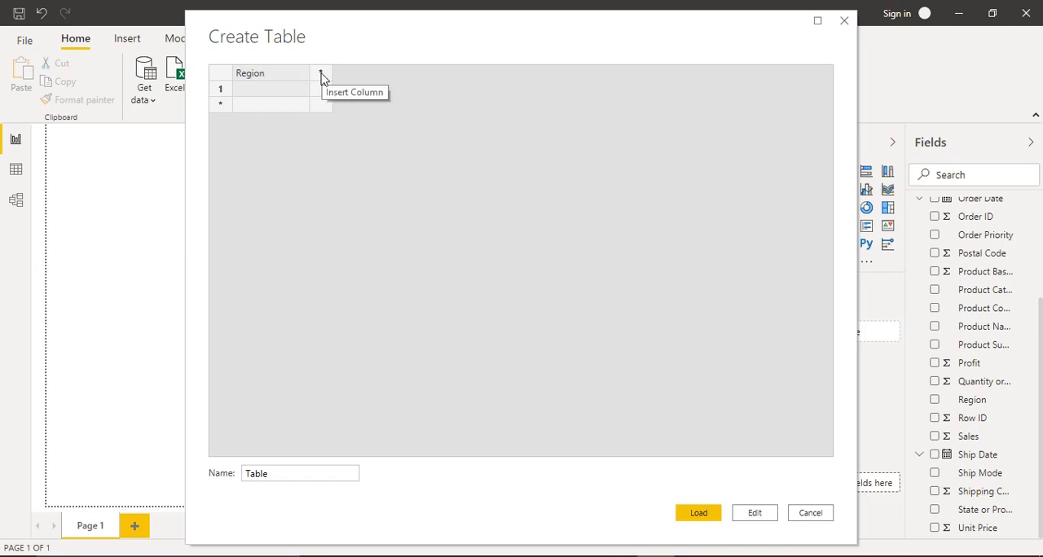
# - Add a second column named Sales to the new table, deleting the surplus third column
pyautogui.click(322, 75)
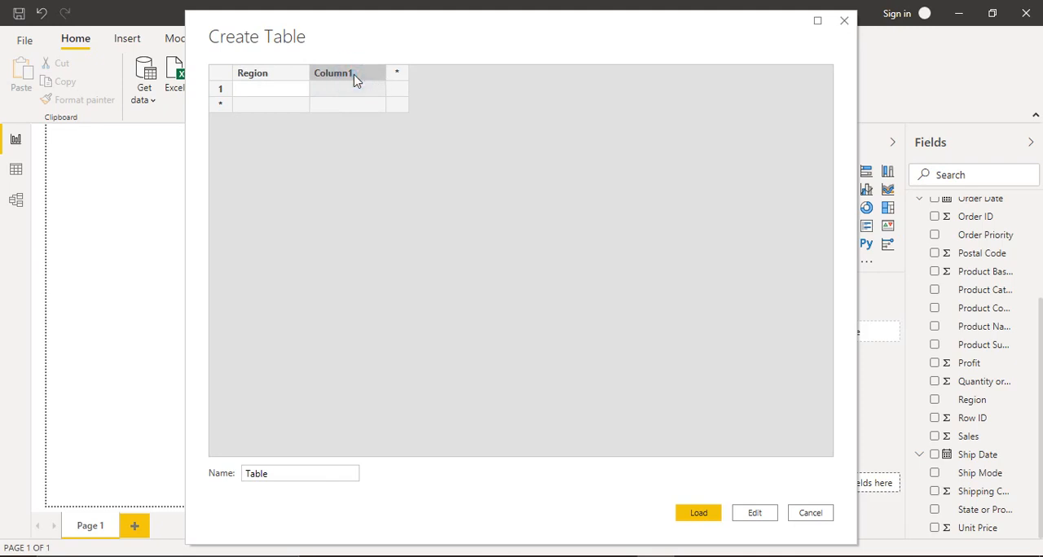
pyautogui.click(399, 75)
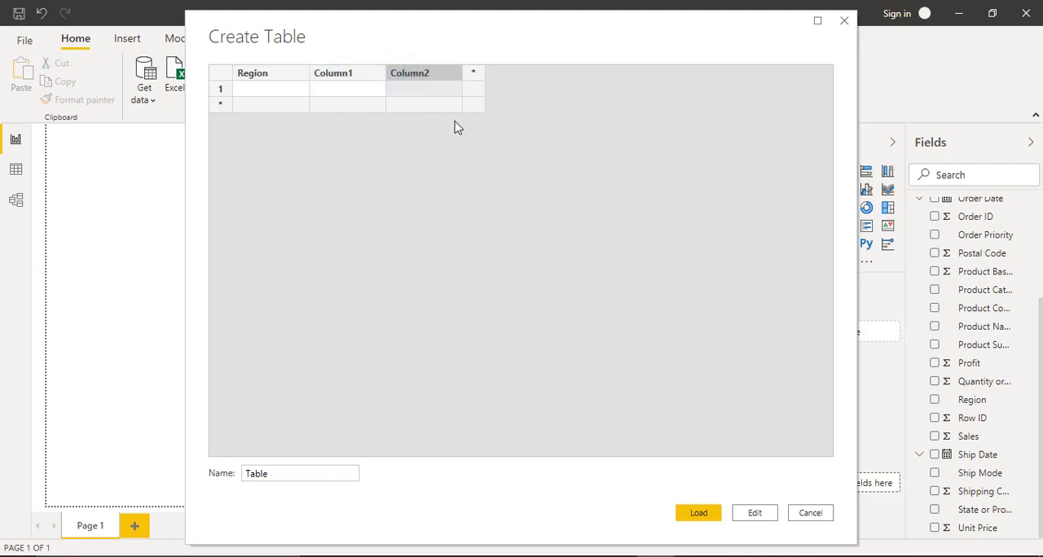
pyautogui.rightClick(425, 74)
pyautogui.click(453, 151)
pyautogui.doubleClick(356, 77)
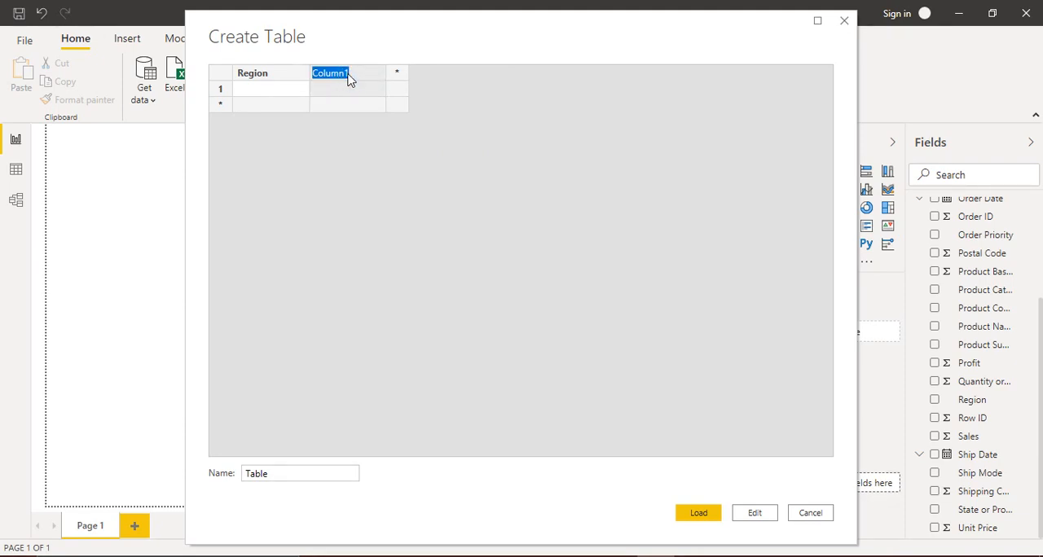
pyautogui.write('Sales')
# - Fill the Region column with West, Central, East and South in rows 1 to 4
pyautogui.click(293, 93)
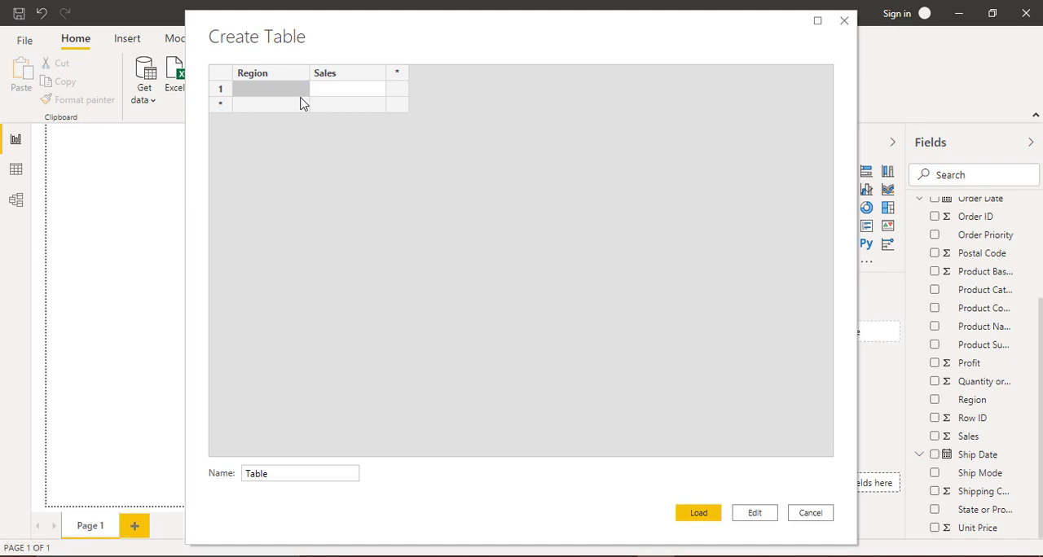
pyautogui.write('West')
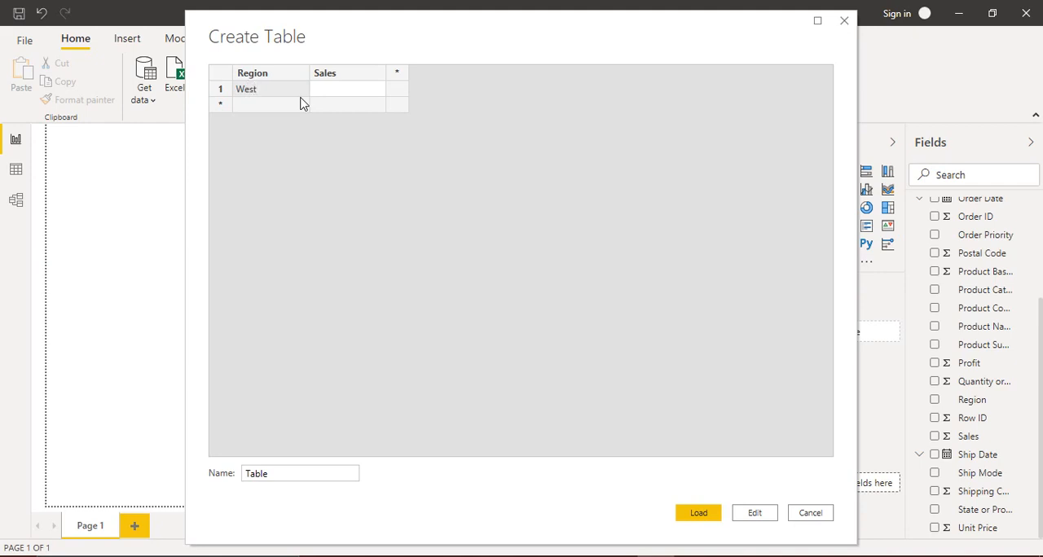
pyautogui.click(302, 104)
pyautogui.write('C')
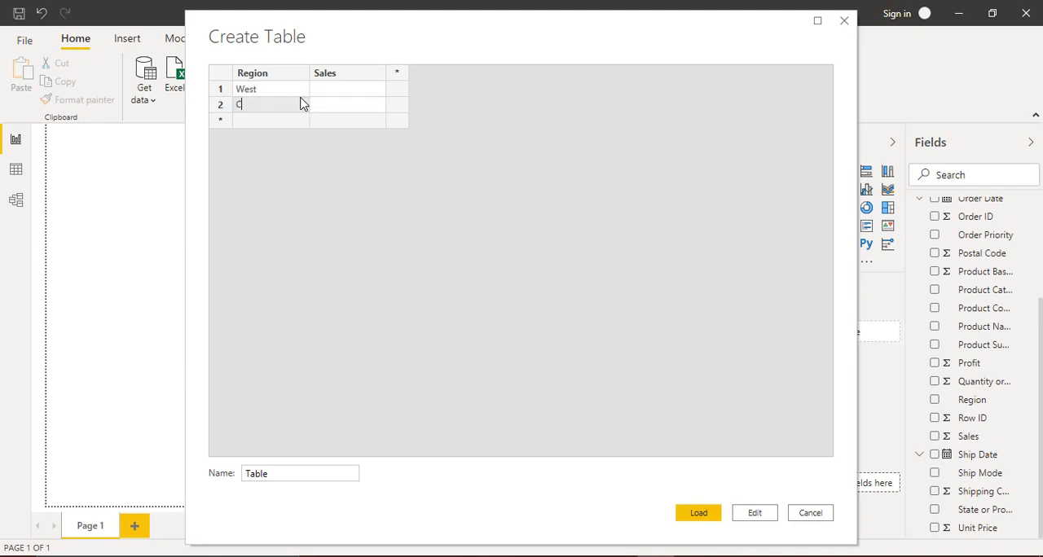
pyautogui.write('entral')
pyautogui.press('Return')
pyautogui.write('East')
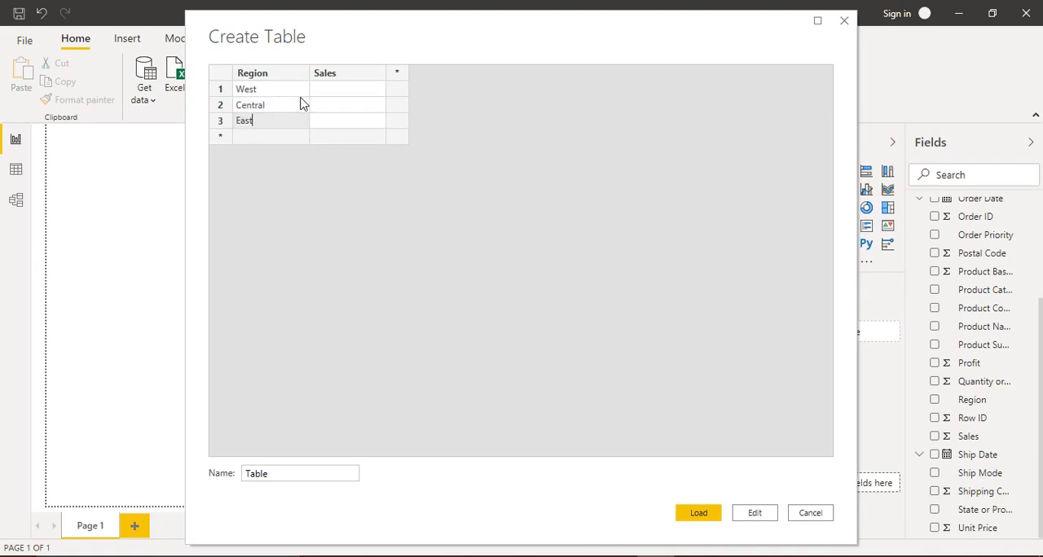
pyautogui.press('Return')
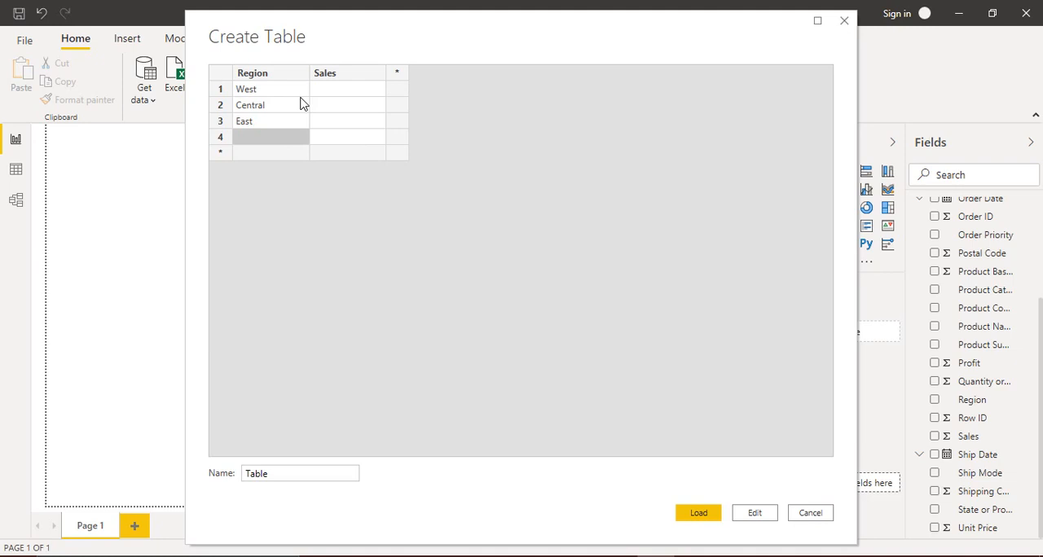
pyautogui.write('South')
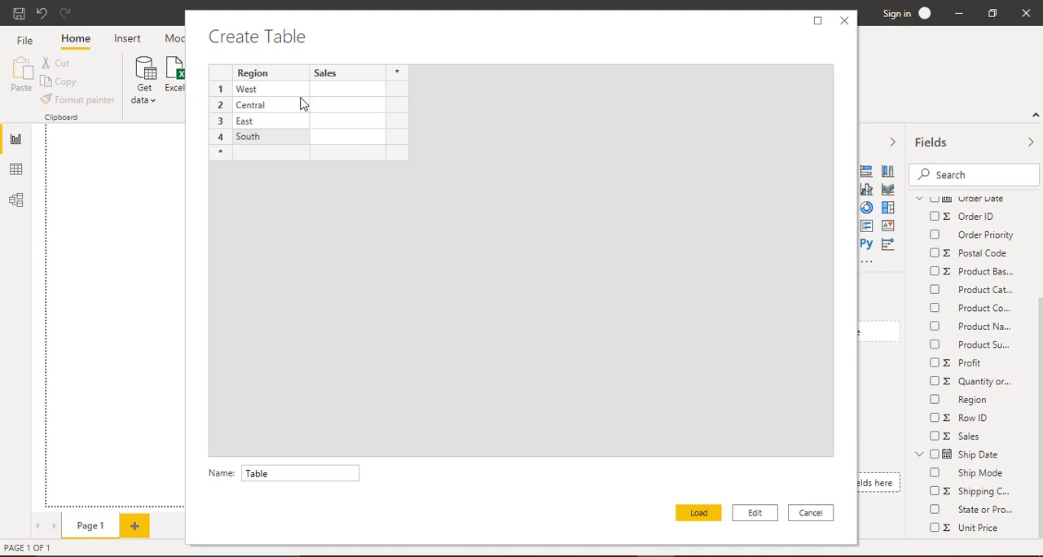
# - Enter the Sales values 8007 for West, 5689 for Central, 7969 for East and 4675 for South
pyautogui.click(340, 94)
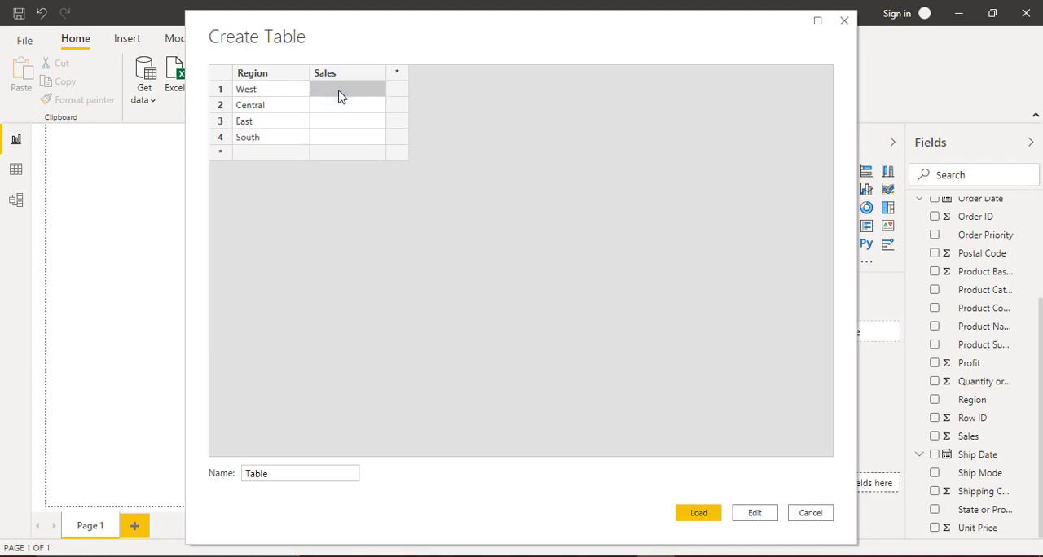
pyautogui.write('8007')
pyautogui.press('Return')
pyautogui.write('5689')
pyautogui.press('Return')
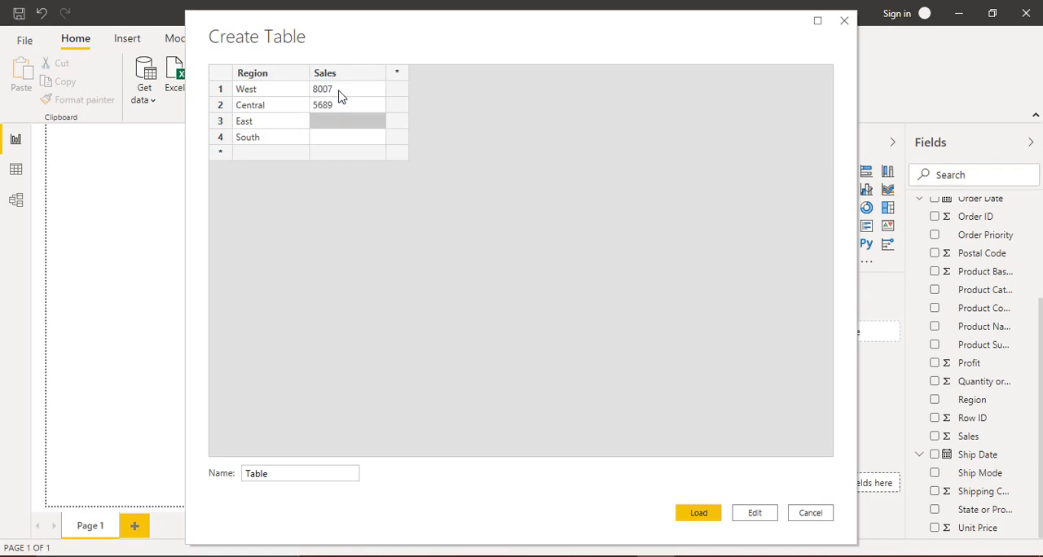
pyautogui.write('7969')
pyautogui.press('Return')
pyautogui.write('4675')
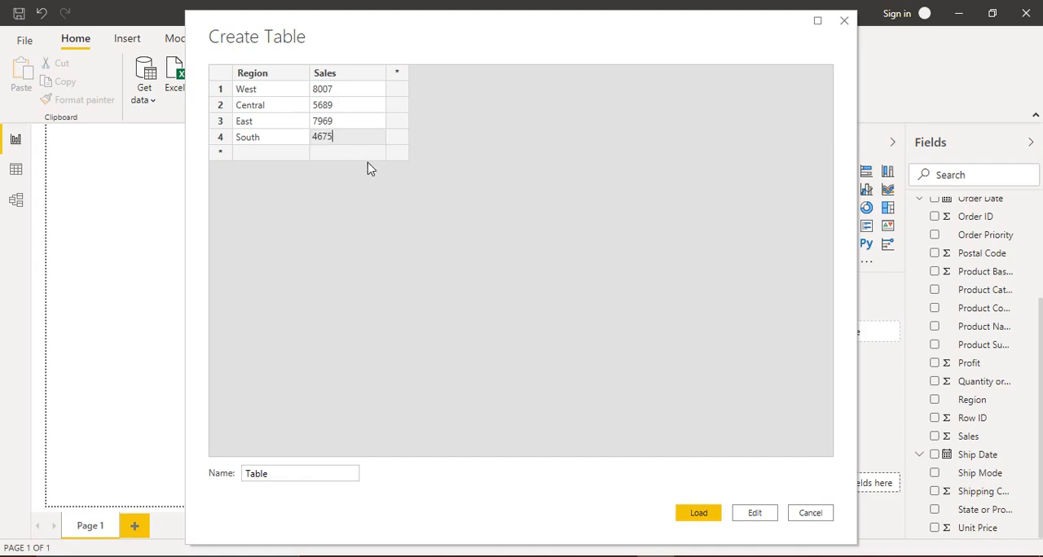
# - Add three empty rows below the South row and delete them again
pyautogui.click(351, 152)
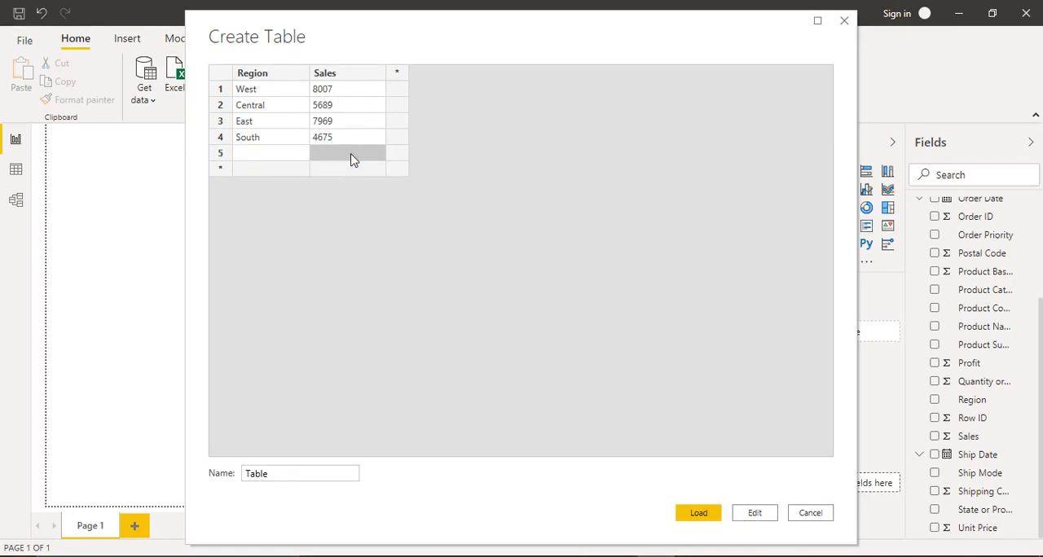
pyautogui.click(329, 167)
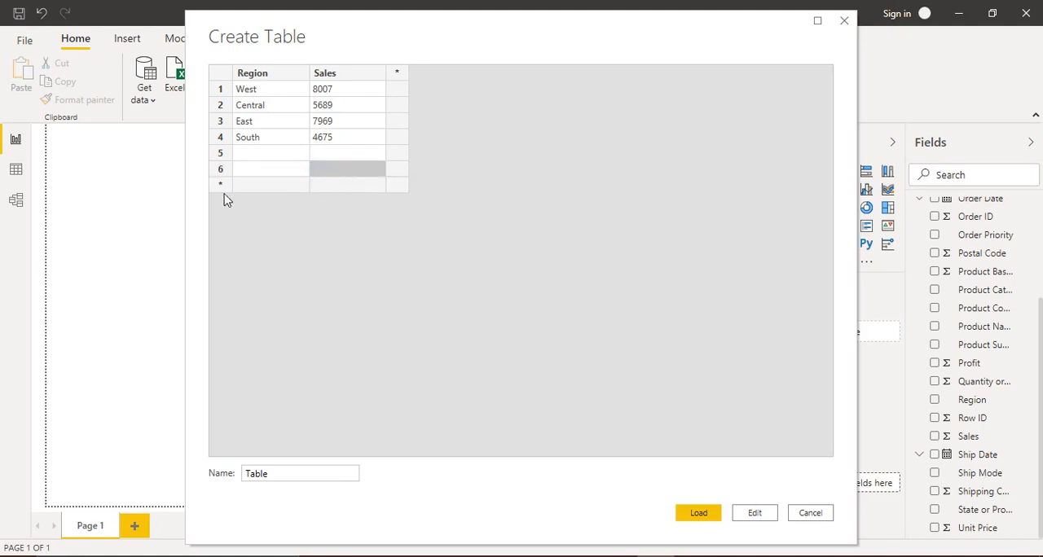
pyautogui.click(231, 187)
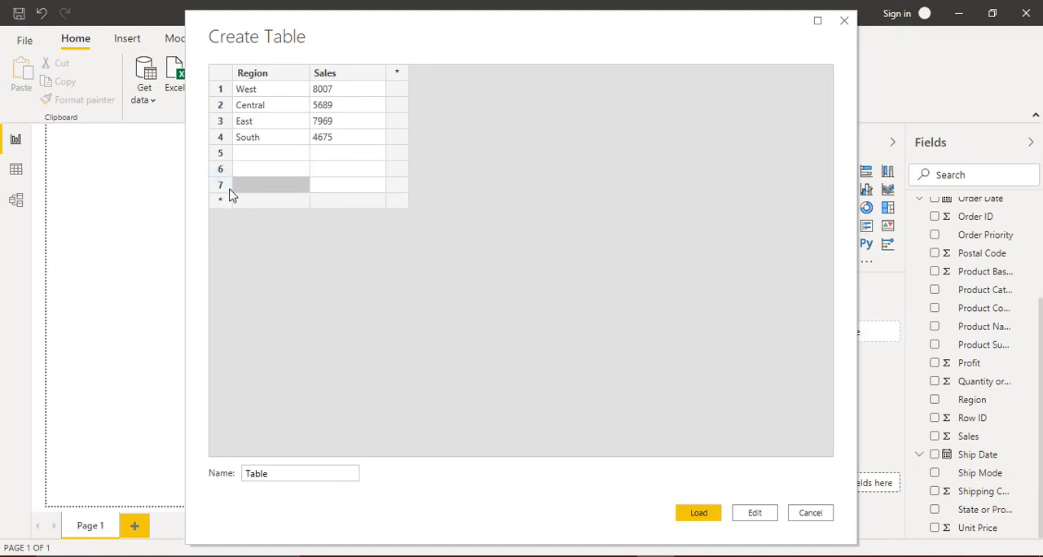
pyautogui.rightClick(221, 188)
pyautogui.click(272, 268)
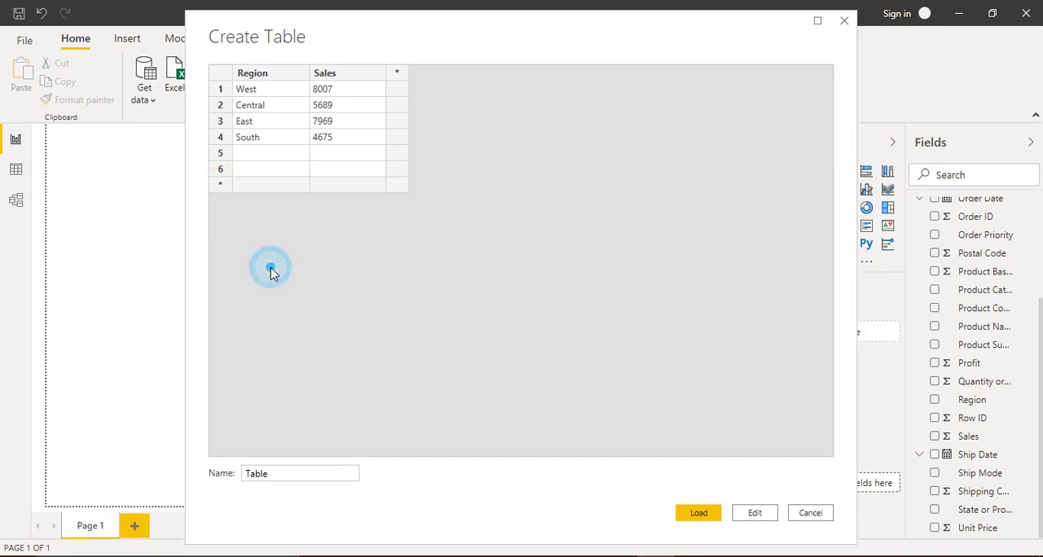
pyautogui.rightClick(218, 168)
pyautogui.click(270, 252)
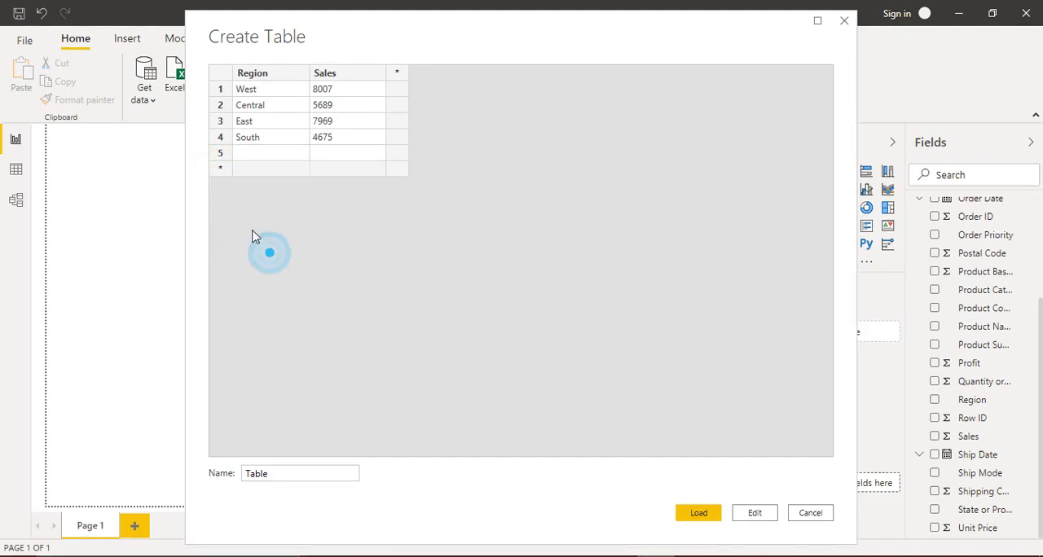
pyautogui.rightClick(221, 154)
pyautogui.click(270, 242)
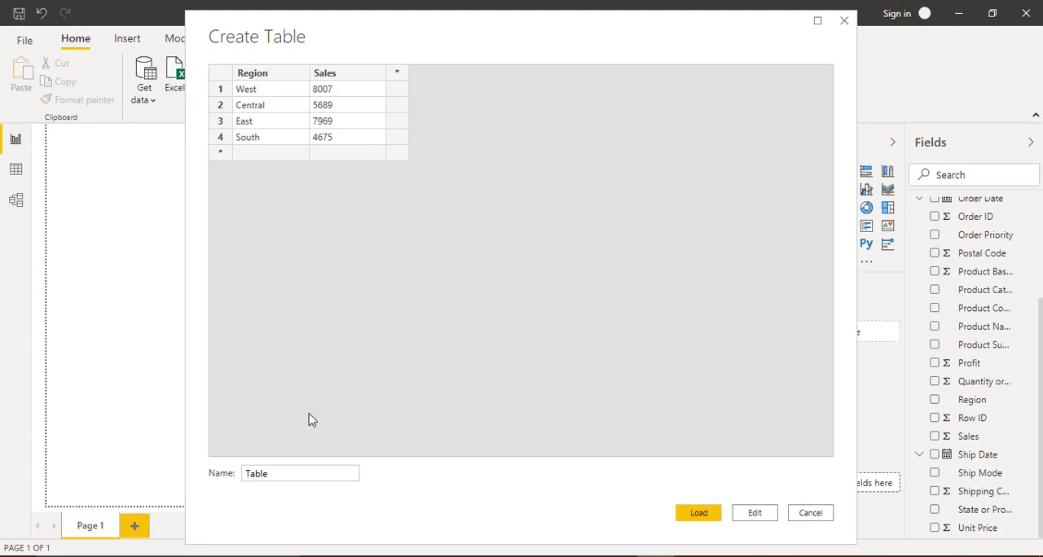
# - Name the table Regionwise Sales and load it into the report
pyautogui.doubleClick(273, 473)
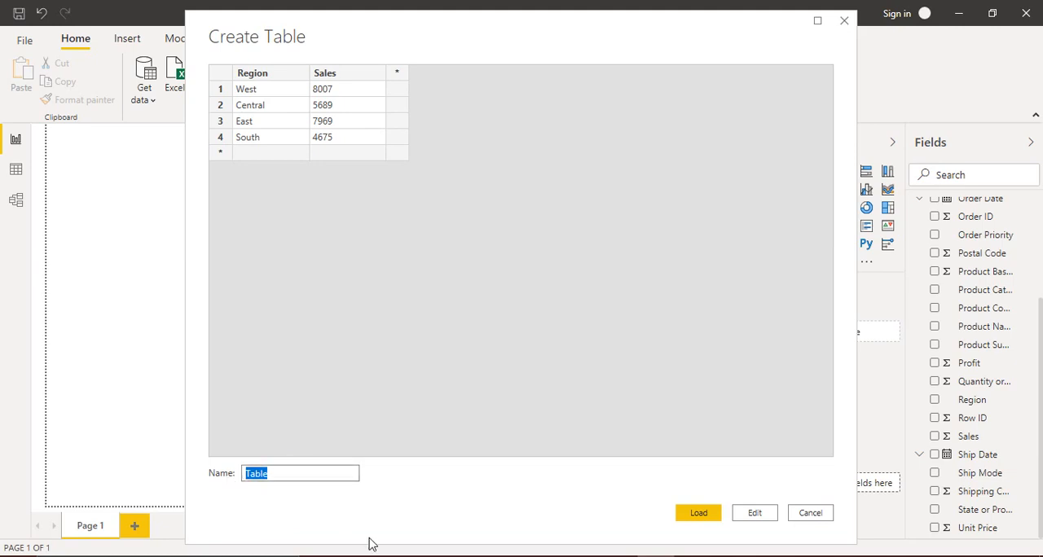
pyautogui.write('Regionwise Sales')
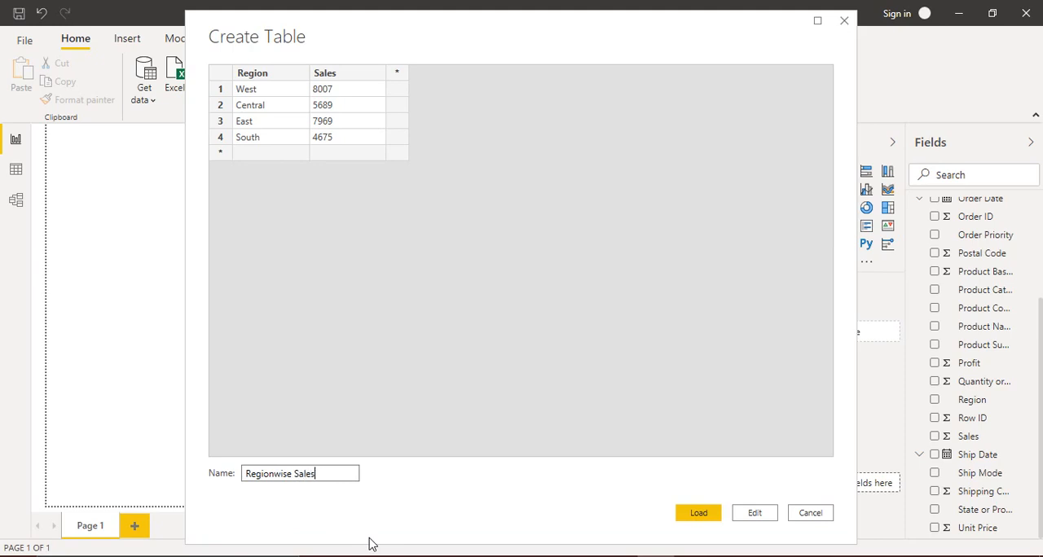
pyautogui.click(710, 517)
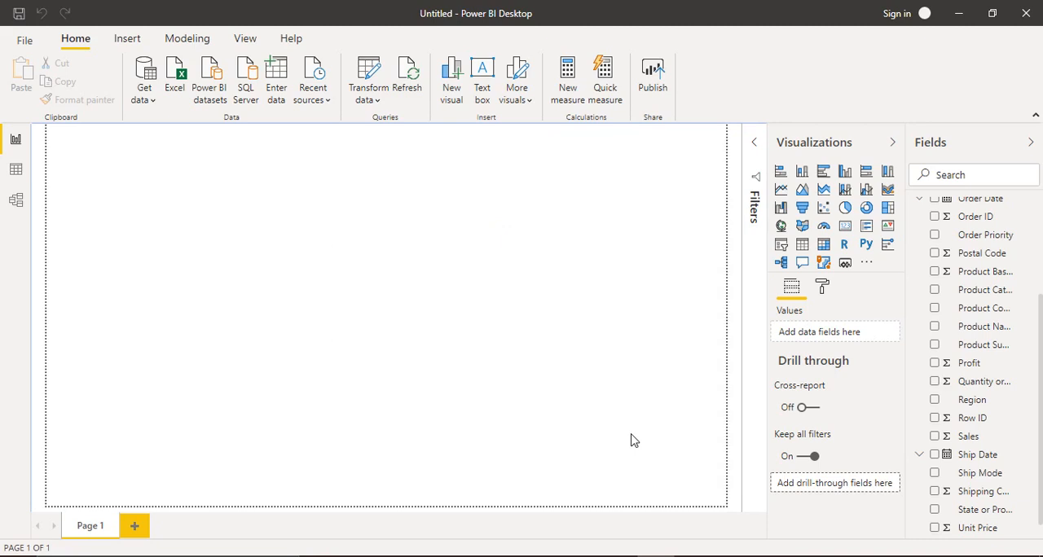
# - Collapse the Orders table's field list and expand the Regionwise Sales table to show its columns
pyautogui.scroll(3, 1038, 368)
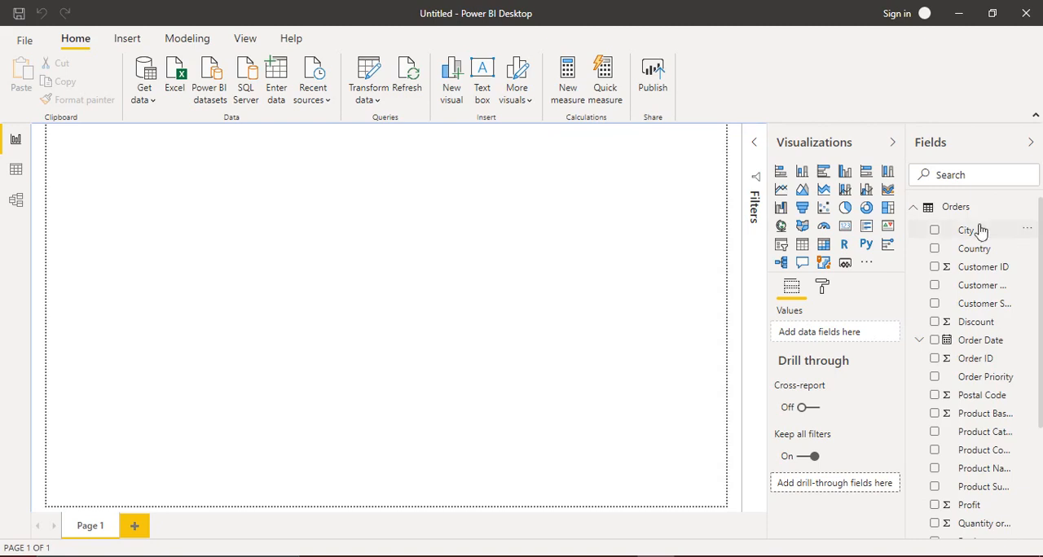
pyautogui.click(913, 208)
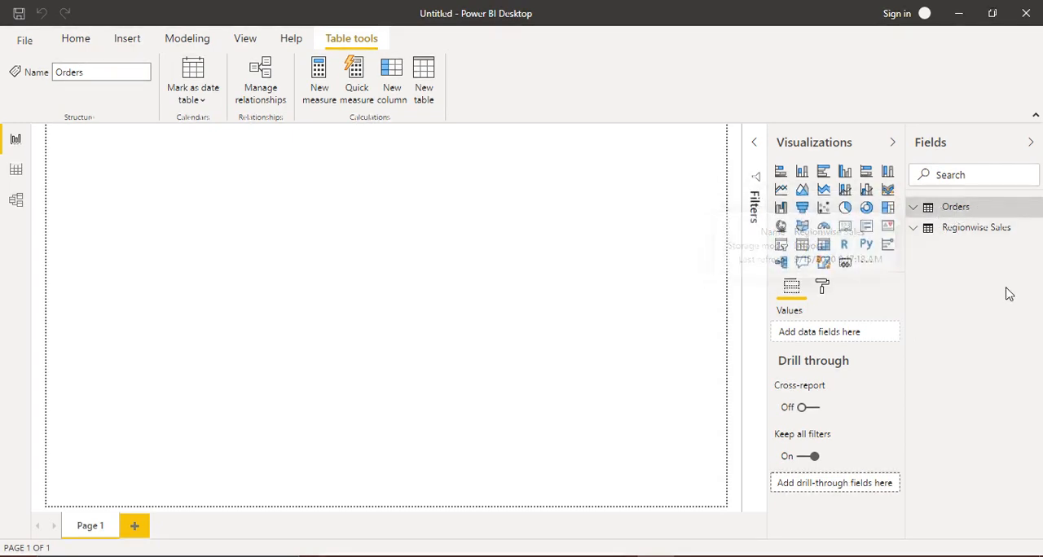
pyautogui.click(913, 229)
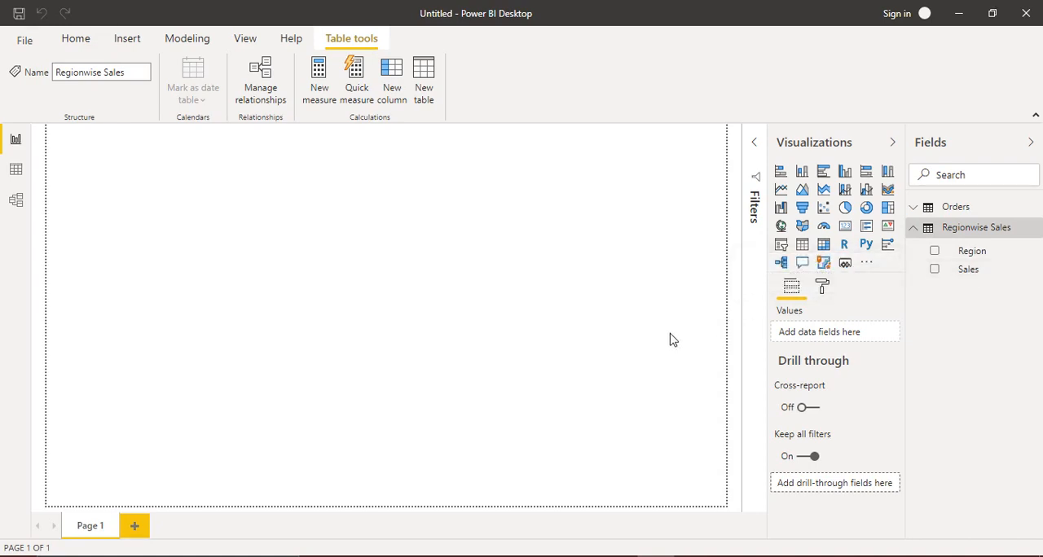
# - Try a clustered column chart with Region on the axis and Sales as values, and delete it from the page
pyautogui.click(845, 173)
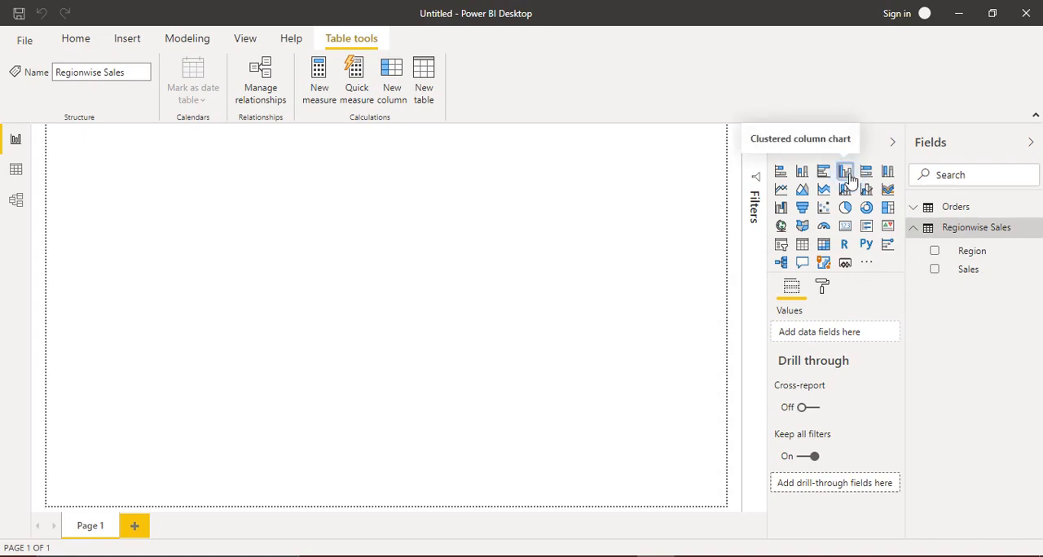
pyautogui.moveTo(200, 263); pyautogui.dragTo(803, 491)
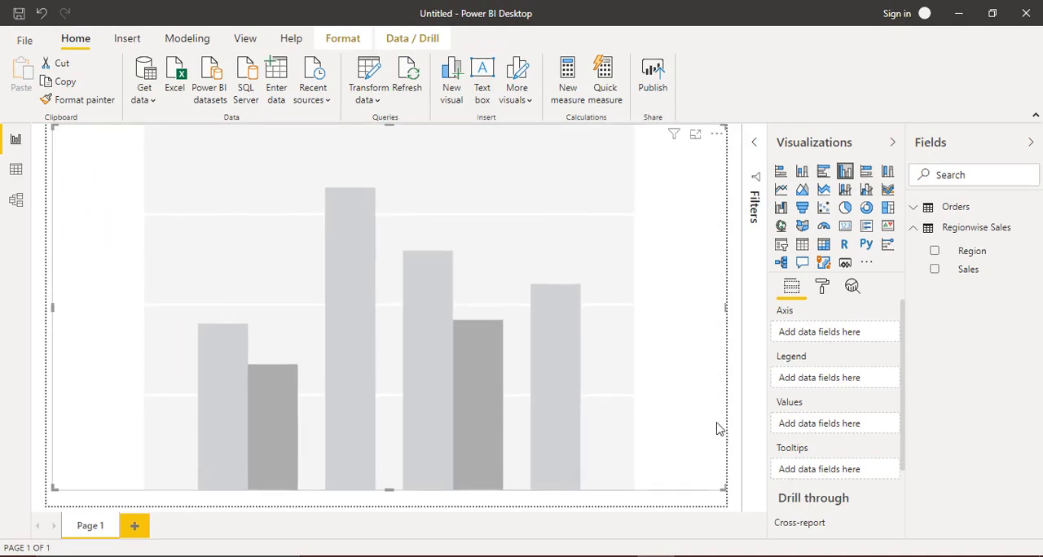
pyautogui.click(974, 251)
pyautogui.moveTo(976, 251); pyautogui.dragTo(835, 334)
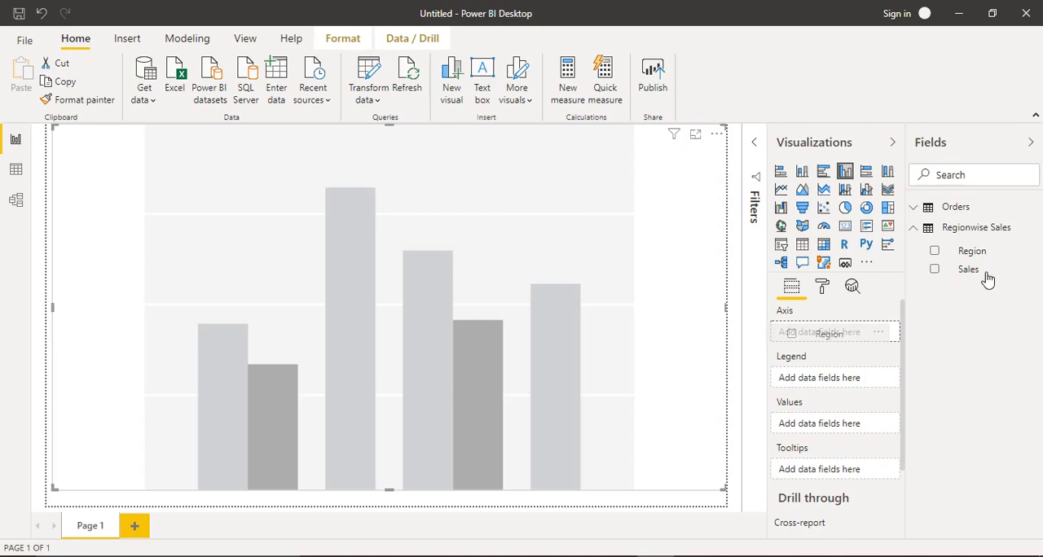
pyautogui.moveTo(968, 269); pyautogui.dragTo(822, 435)
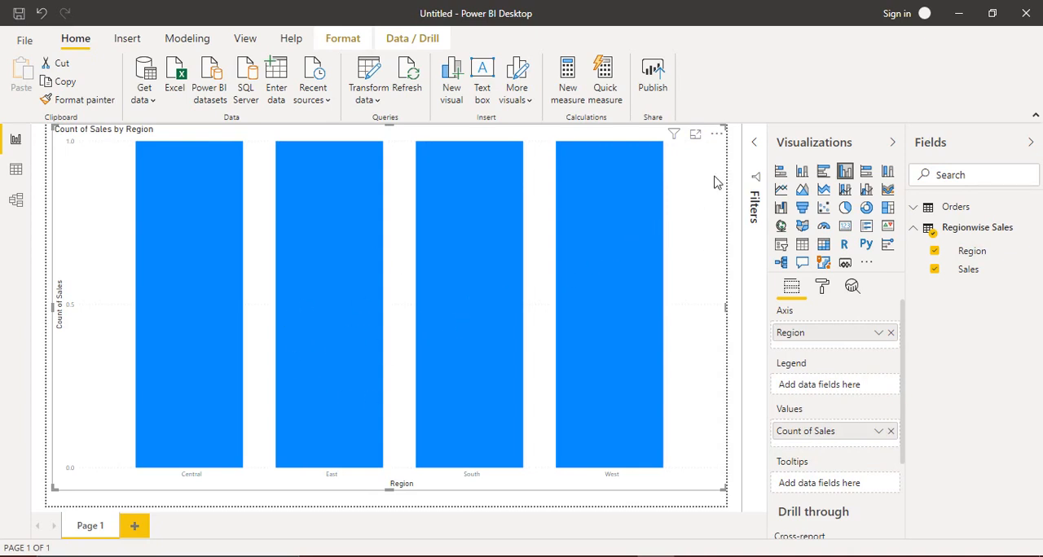
pyautogui.press('Delete')
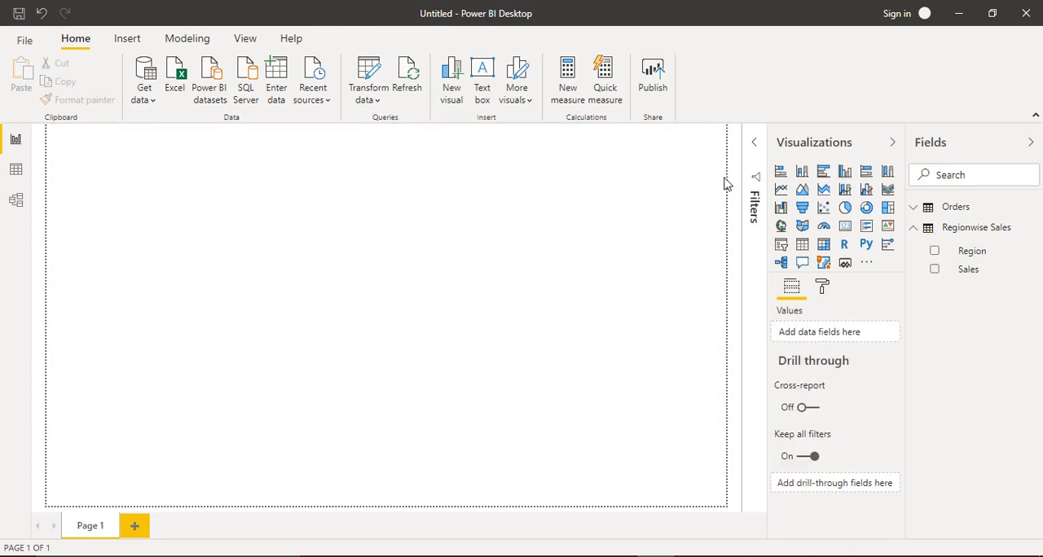
# - Create a stacked column chart with Region on the axis and Sales as values, enlarged to nearly fill the page
pyautogui.click(802, 171)
pyautogui.moveTo(982, 255); pyautogui.dragTo(847, 334)
pyautogui.moveTo(968, 270)
pyautogui.mouseDown()
pyautogui.moveTo(868, 426)
pyautogui.moveTo(828, 433)
pyautogui.mouseUp()
pyautogui.moveTo(199, 272); pyautogui.dragTo(717, 497)
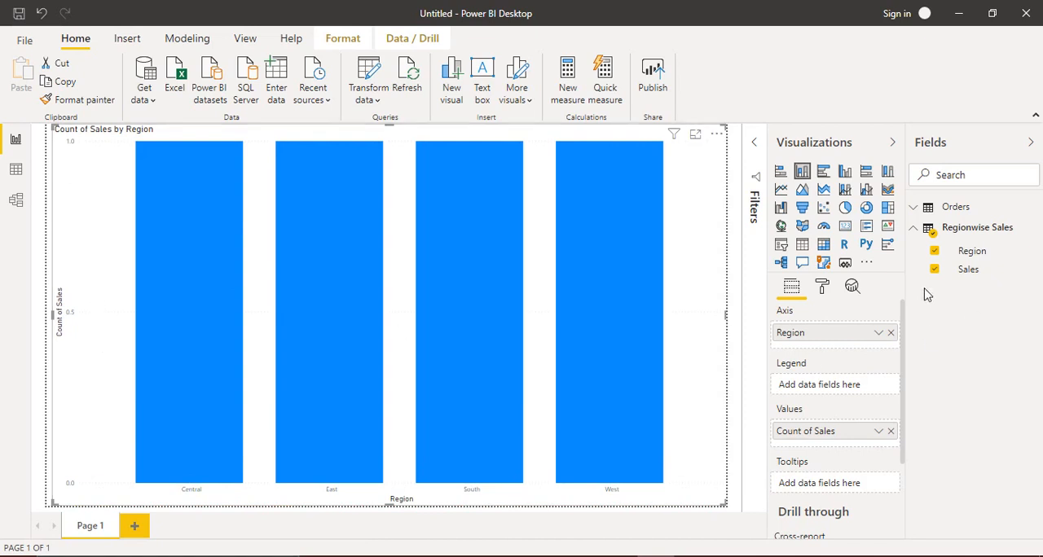
# - Remove the Sales count from the chart's values and set the Regionwise Sales table's Sales column to summarise by Sum
pyautogui.click(891, 431)
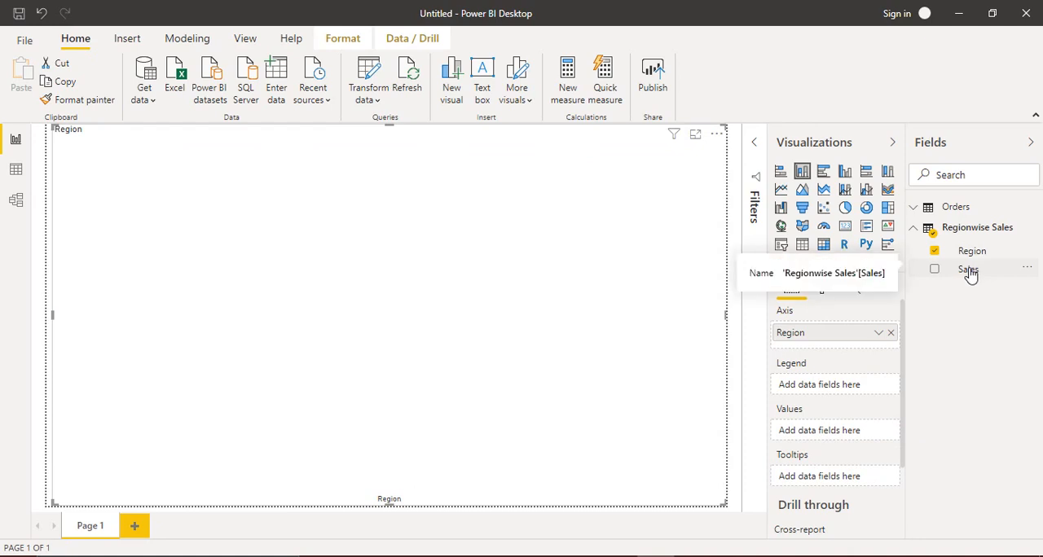
pyautogui.click(968, 270)
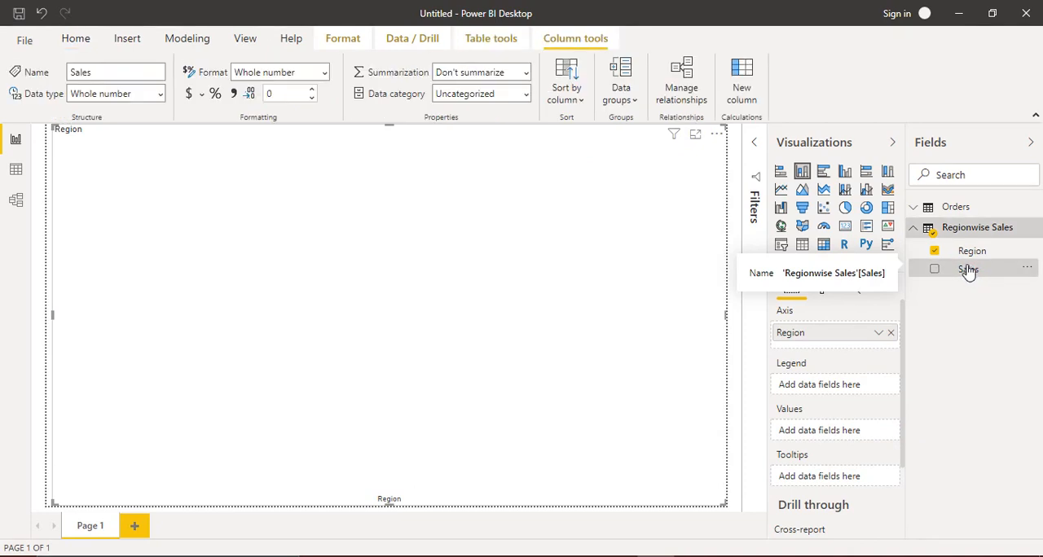
pyautogui.click(525, 93)
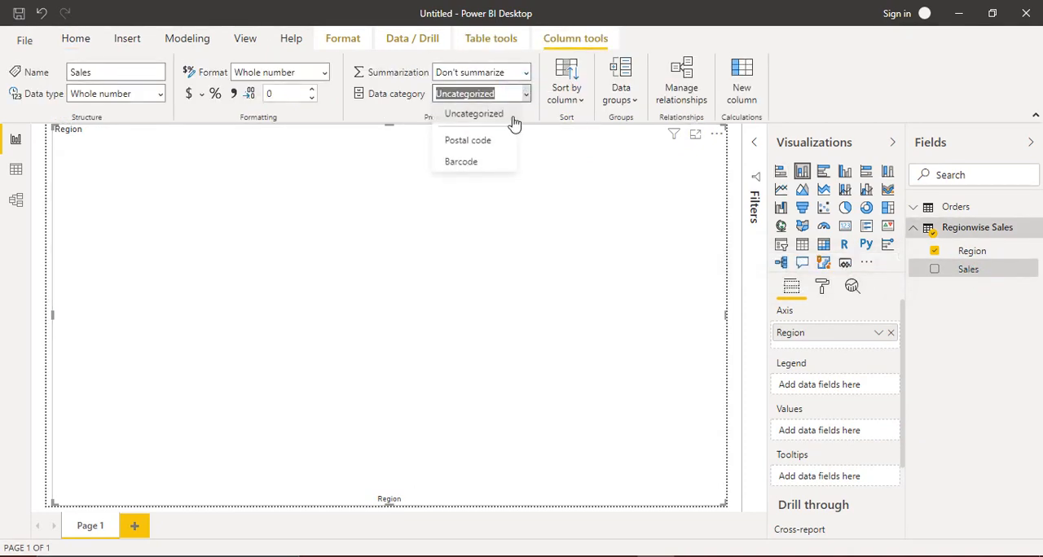
pyautogui.click(525, 74)
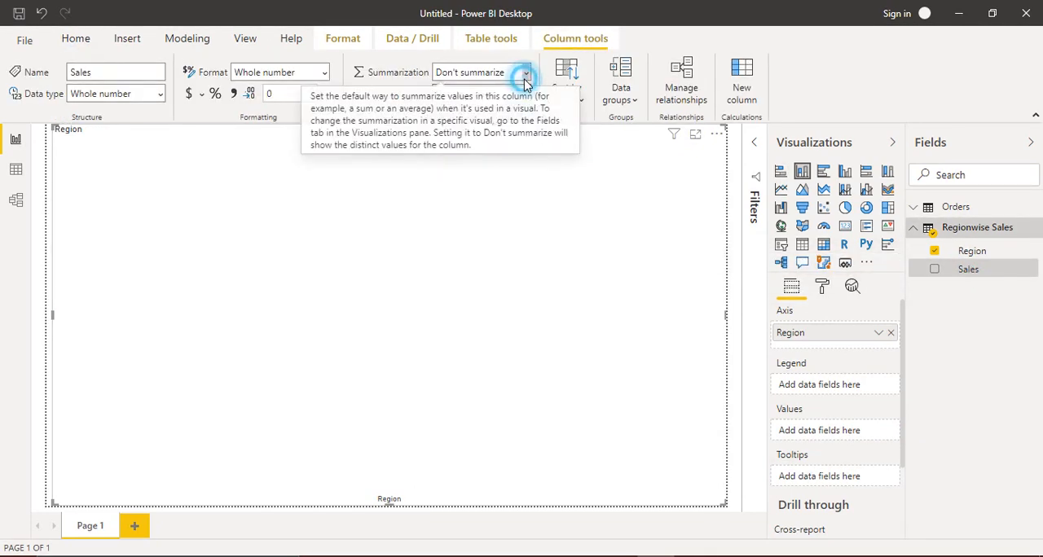
pyautogui.click(525, 72)
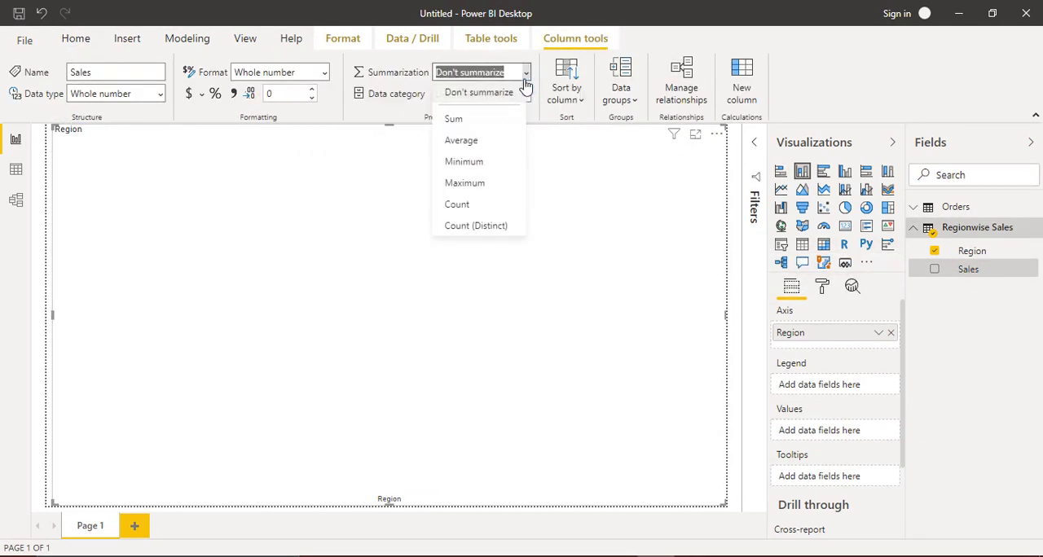
pyautogui.click(475, 122)
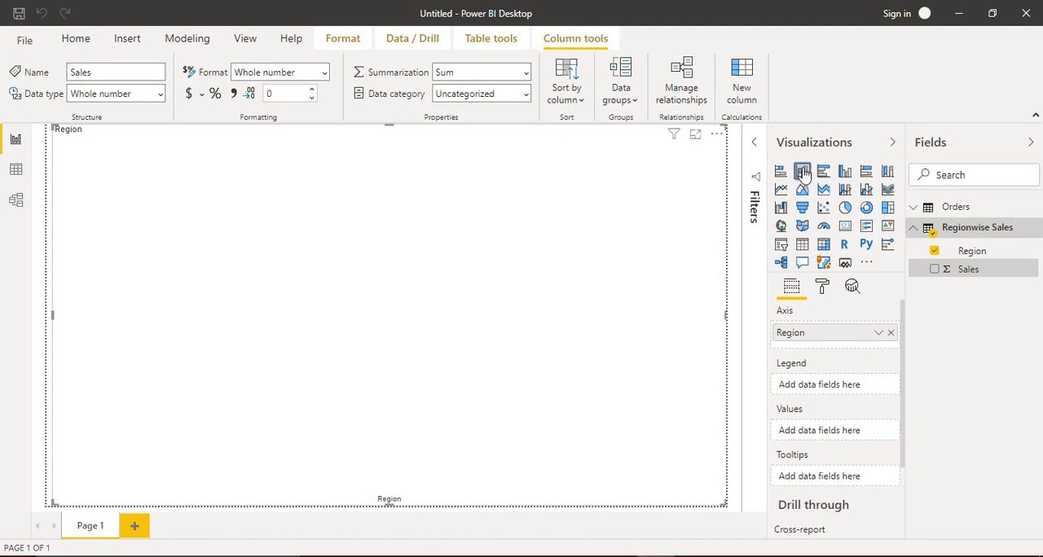
# - Add the Sales field back to the column chart's values and check the sales figures of individual region bars
pyautogui.click(802, 172)
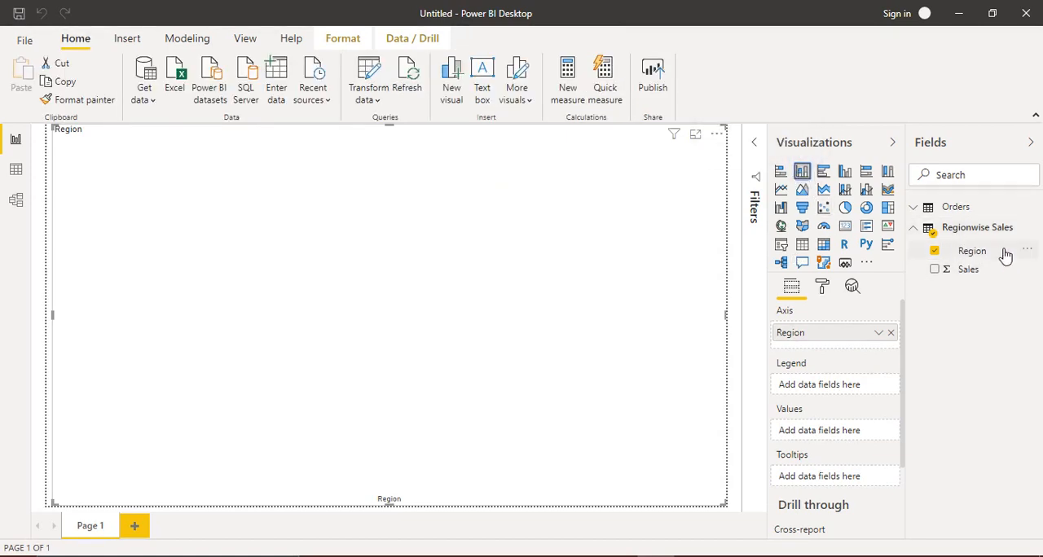
pyautogui.moveTo(967, 269); pyautogui.dragTo(833, 438)
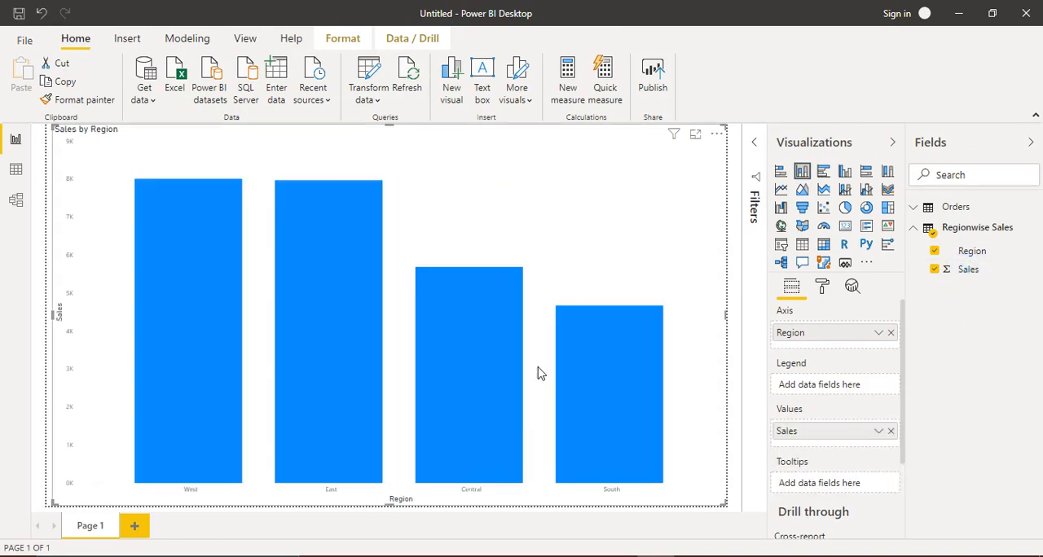
pyautogui.moveTo(165, 210)
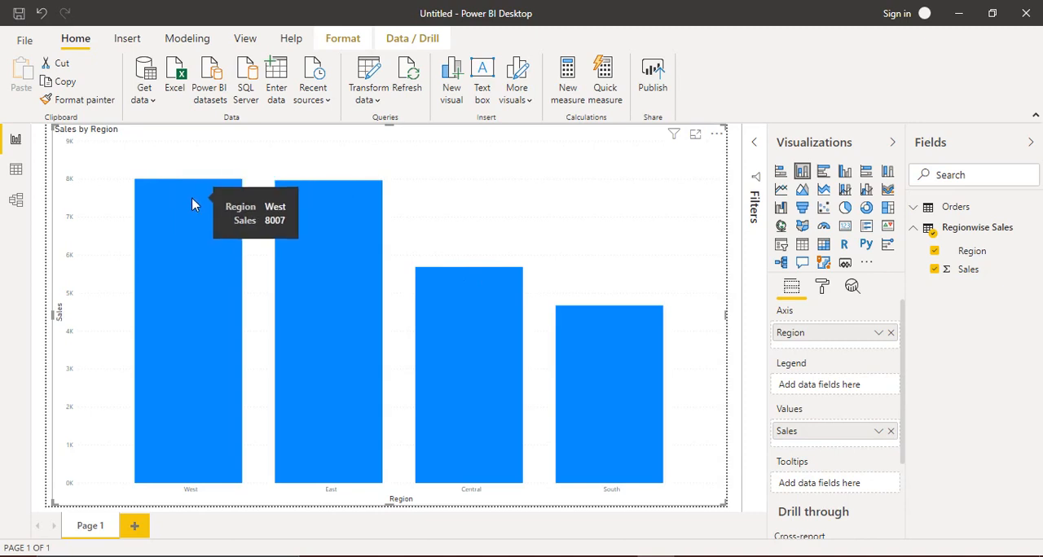
pyautogui.moveTo(372, 234)
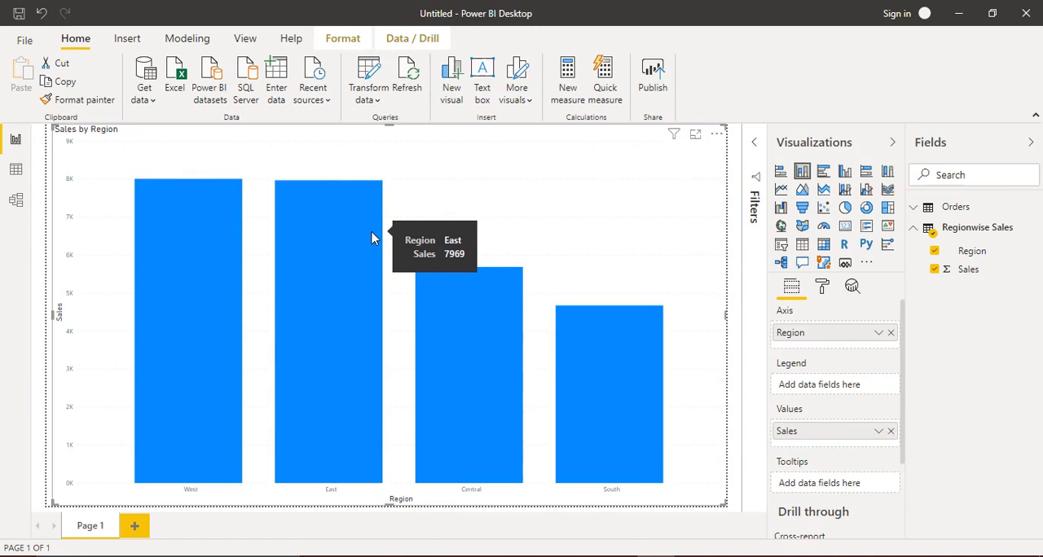
pyautogui.moveTo(588, 369)
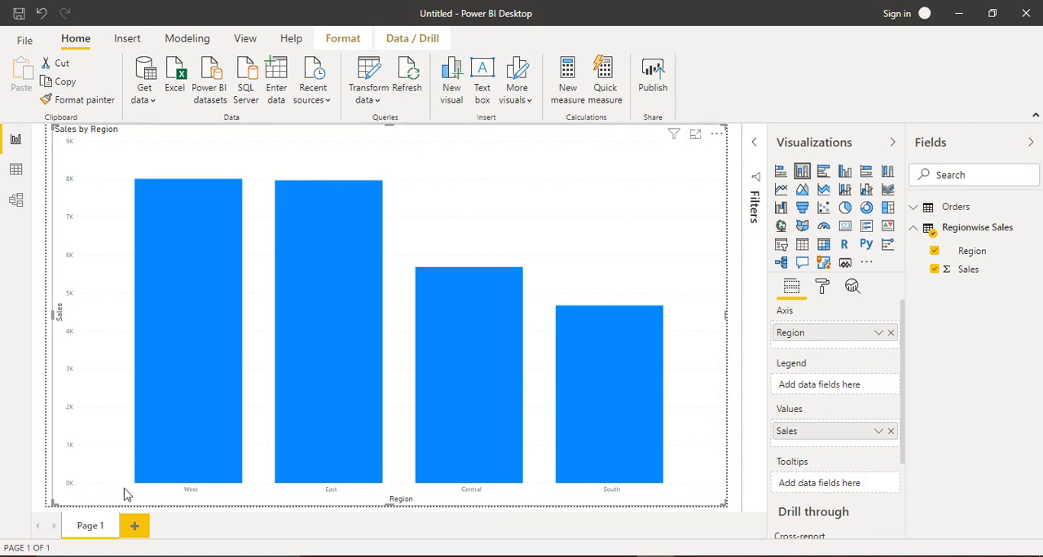
# - Add a second report page and insert a table visual enlarged to nearly fill the page
pyautogui.click(136, 527)
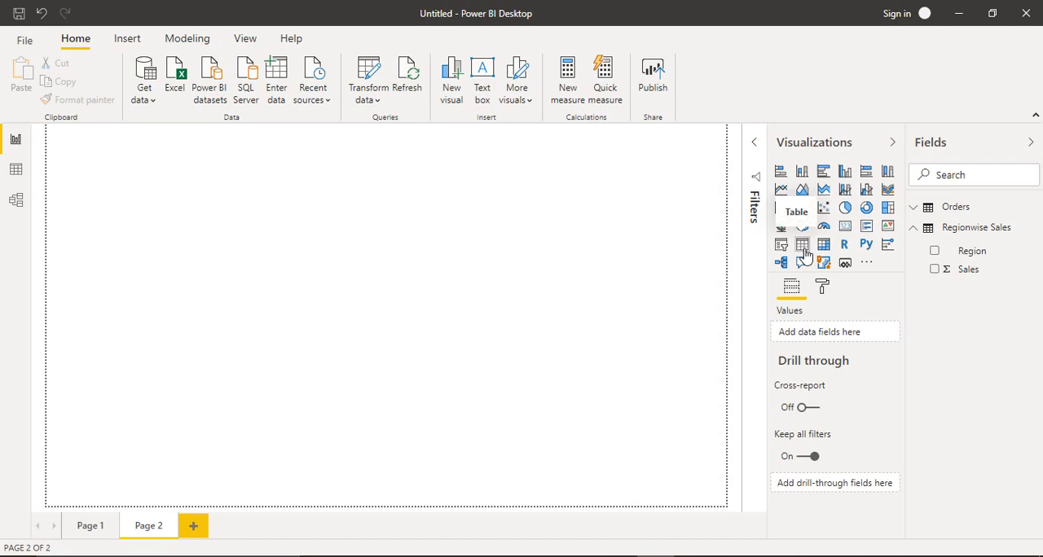
pyautogui.click(802, 246)
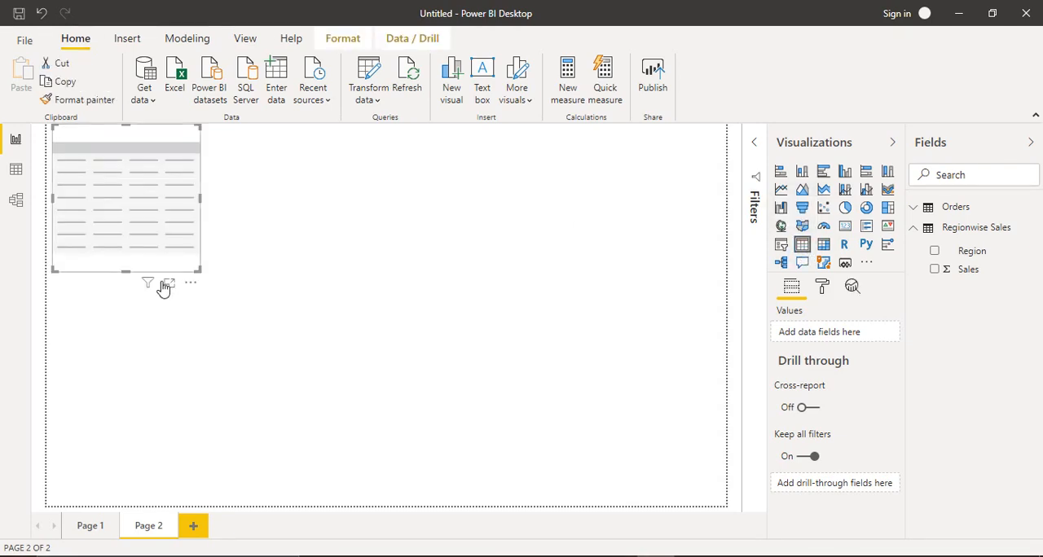
pyautogui.moveTo(198, 271); pyautogui.dragTo(692, 505)
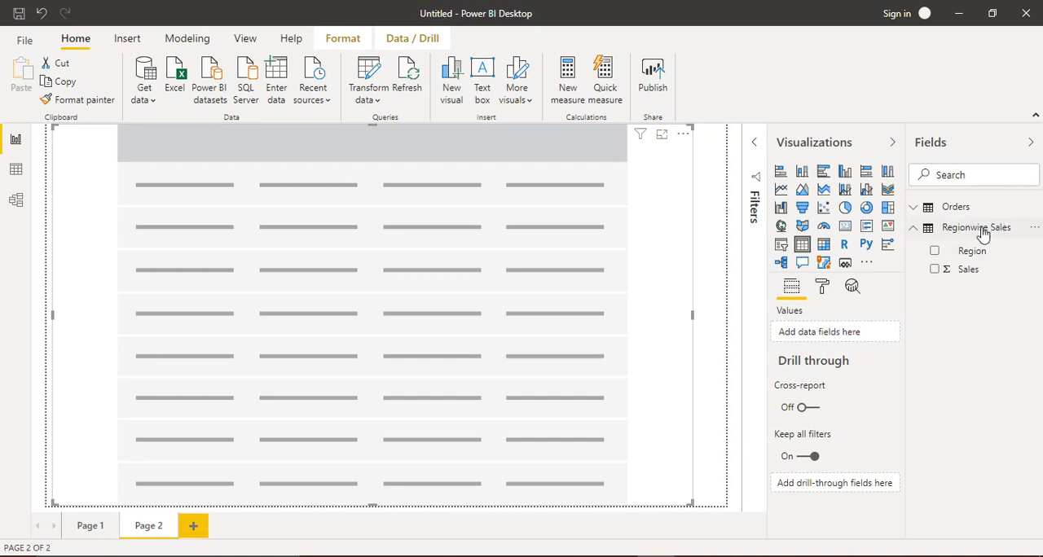
# - Fill the table visual with State or Province, Profit and Sales from the Orders table
pyautogui.click(914, 228)
pyautogui.click(913, 209)
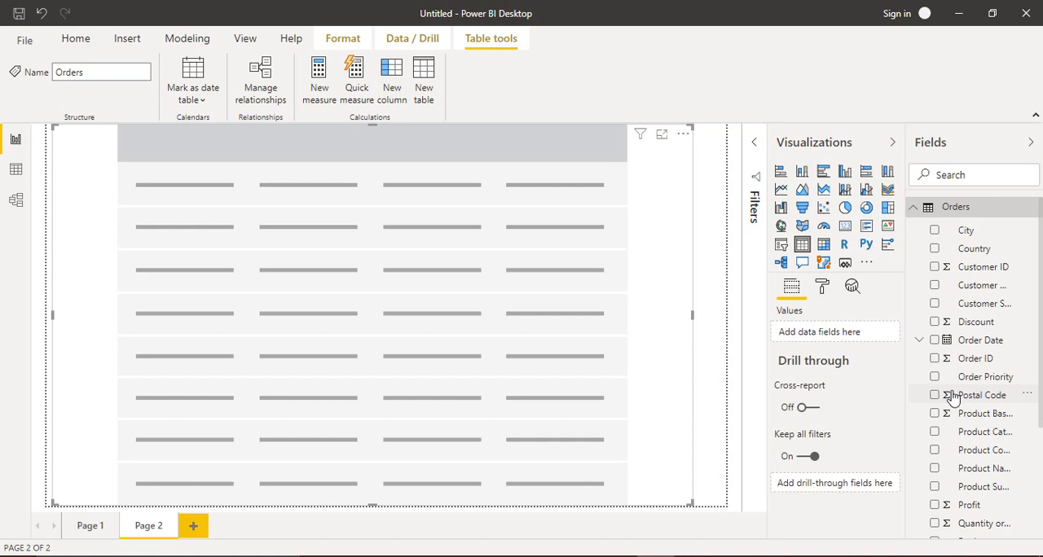
pyautogui.moveTo(1041, 295); pyautogui.dragTo(1040, 453)
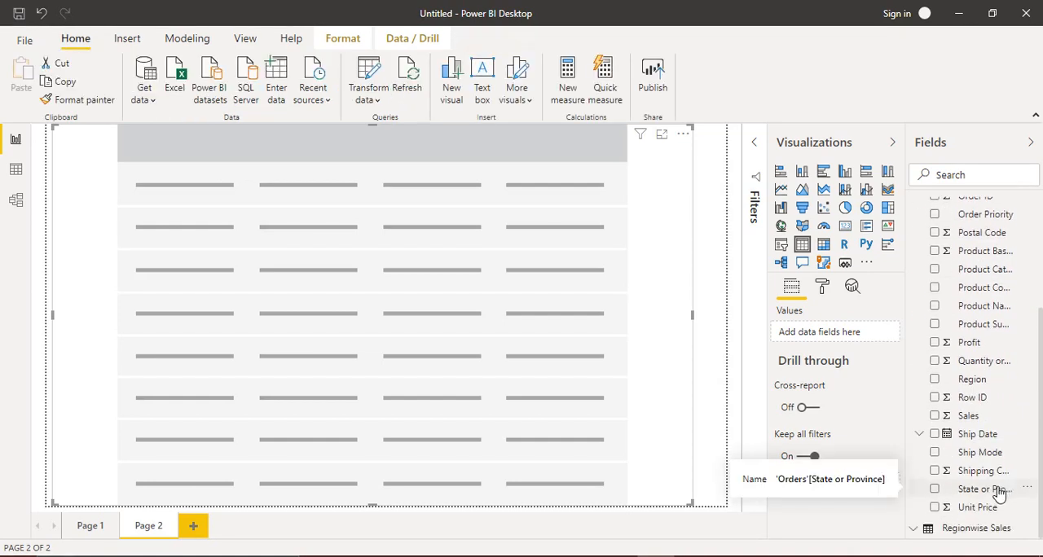
pyautogui.moveTo(999, 494); pyautogui.dragTo(857, 338)
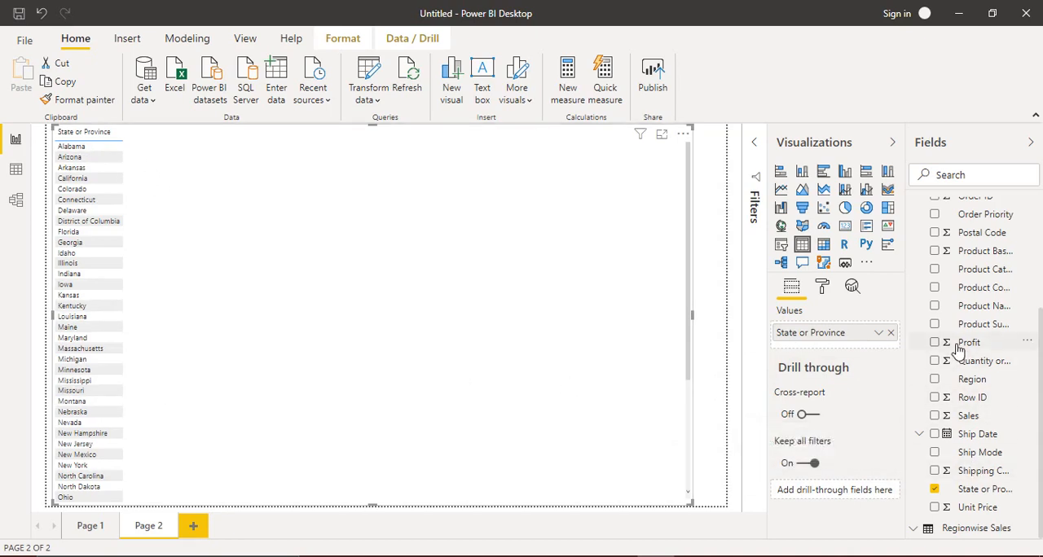
pyautogui.moveTo(965, 343); pyautogui.dragTo(812, 350)
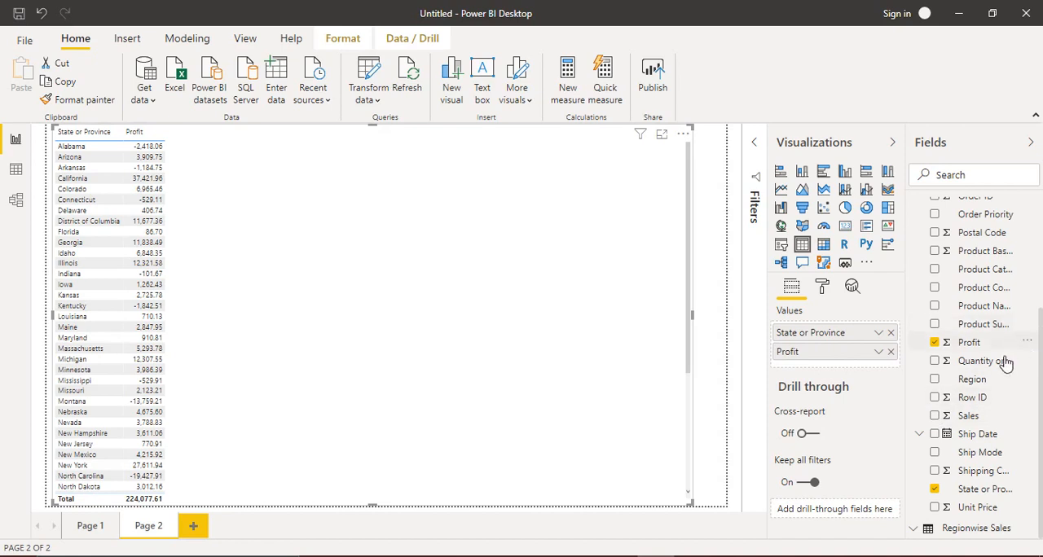
pyautogui.moveTo(978, 416); pyautogui.dragTo(788, 364)
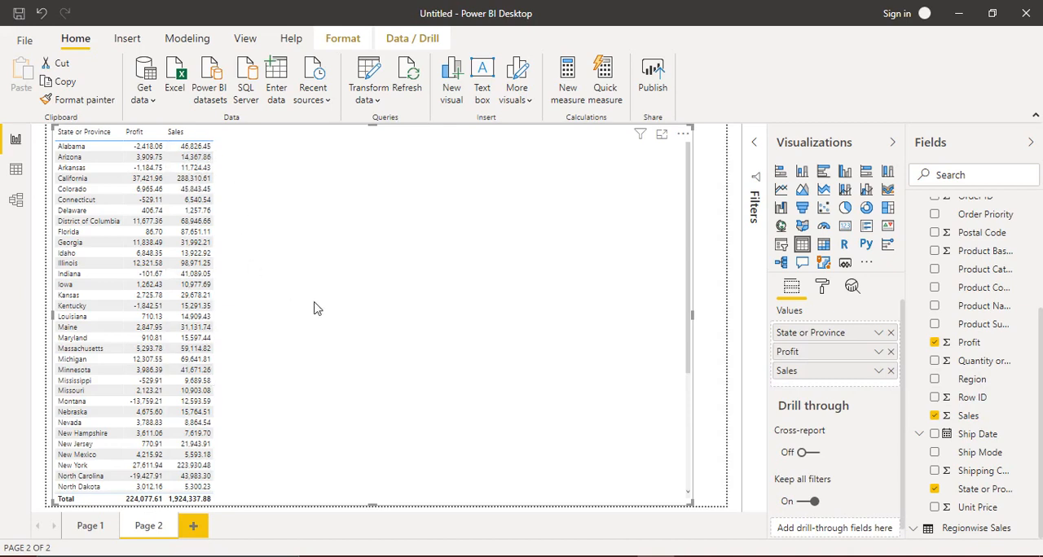
# - Reorder the table's value fields so that Sales comes before Profit
pyautogui.click(823, 350)
pyautogui.moveTo(828, 376); pyautogui.dragTo(821, 371)
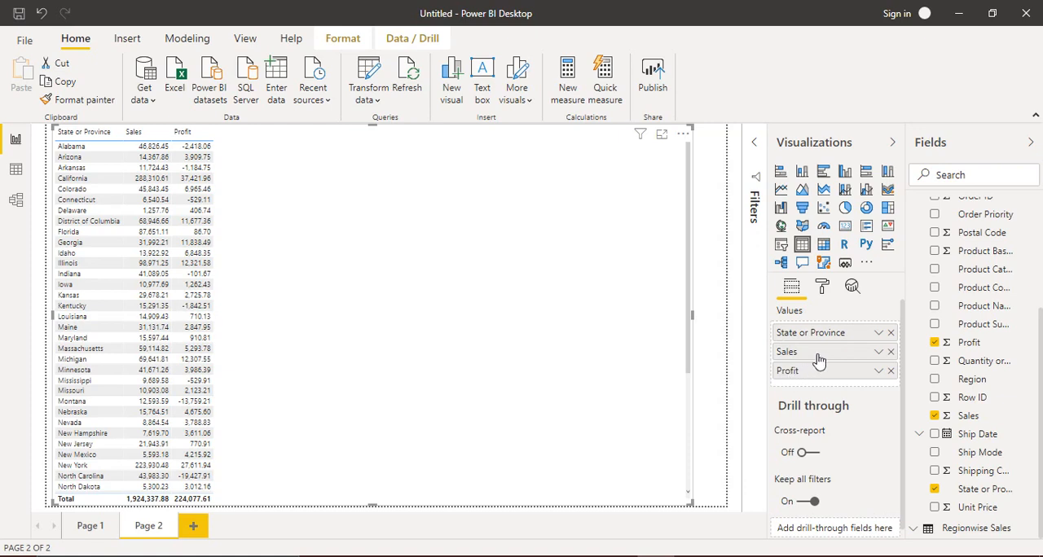
pyautogui.moveTo(816, 359); pyautogui.dragTo(818, 383)
pyautogui.click(806, 353)
pyautogui.moveTo(807, 358); pyautogui.dragTo(815, 380)
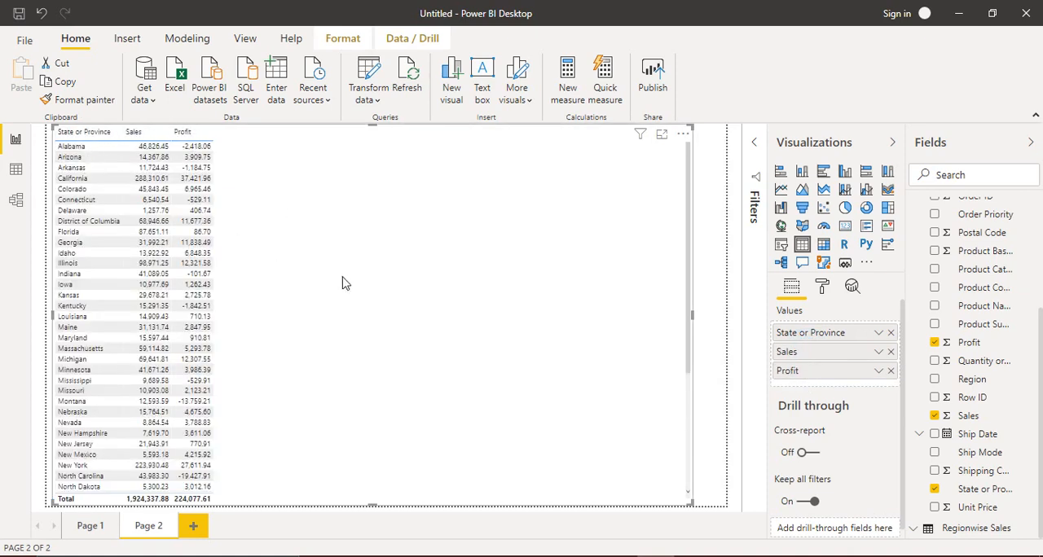
# - Add the Orders table's Discount field as the last column, after Profit
pyautogui.scroll(3, 1036, 383)
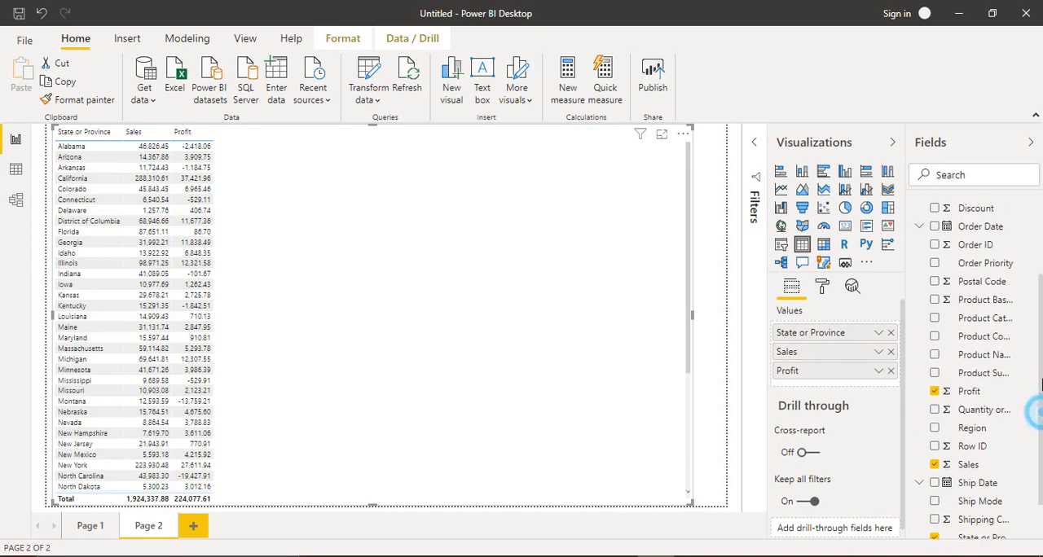
pyautogui.scroll(1, 1035, 336)
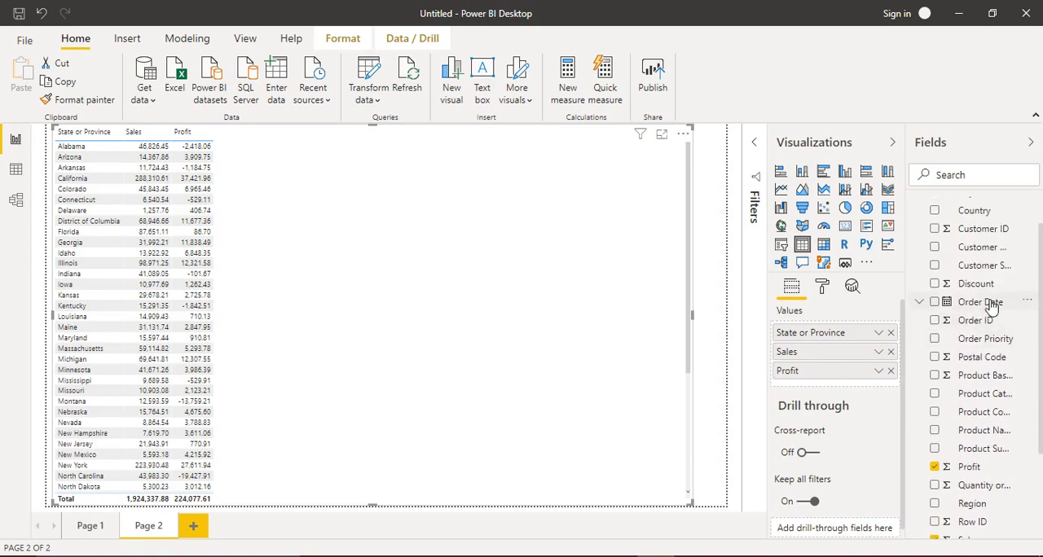
pyautogui.moveTo(971, 284); pyautogui.dragTo(831, 381)
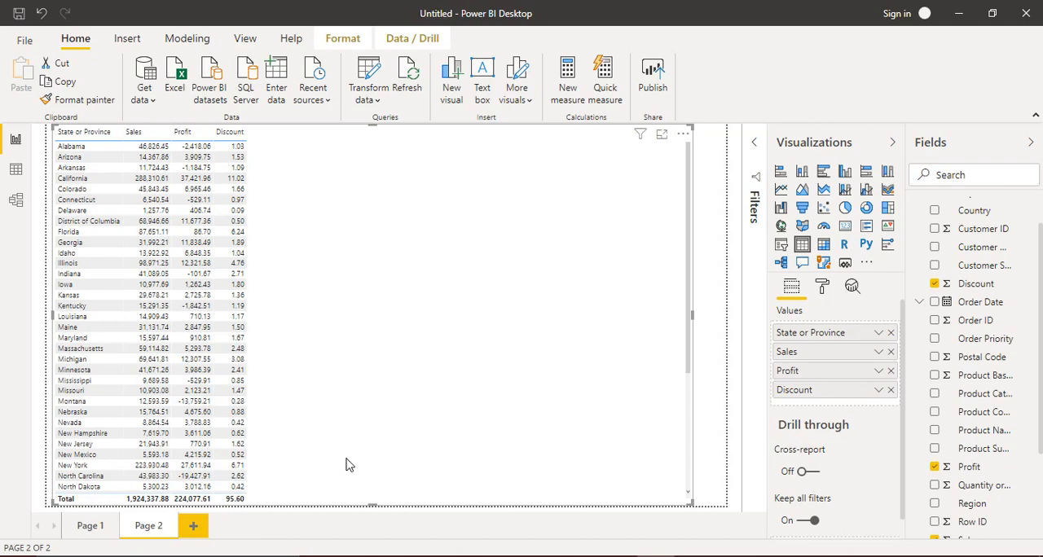
# - Show the table in focus mode and examine the sales, profit and discount of all states together with the Total row
pyautogui.click(665, 137)
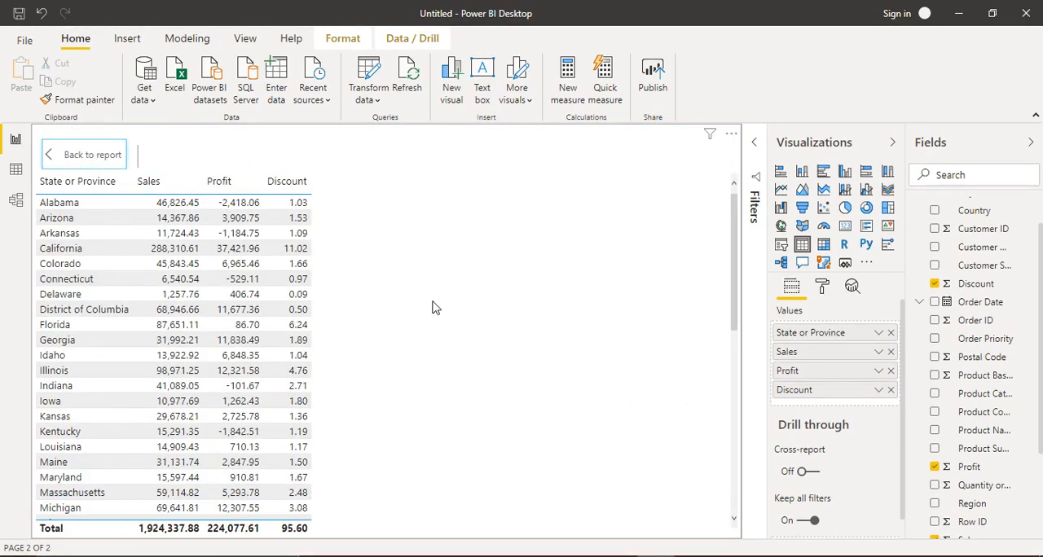
pyautogui.moveTo(733, 205); pyautogui.dragTo(729, 414)
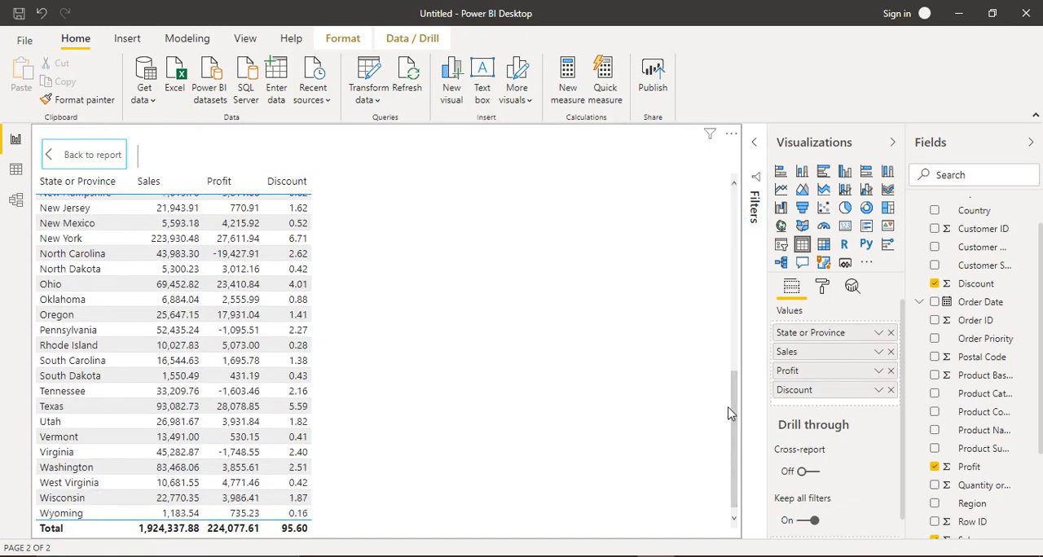
pyautogui.scroll(10, 713, 398)
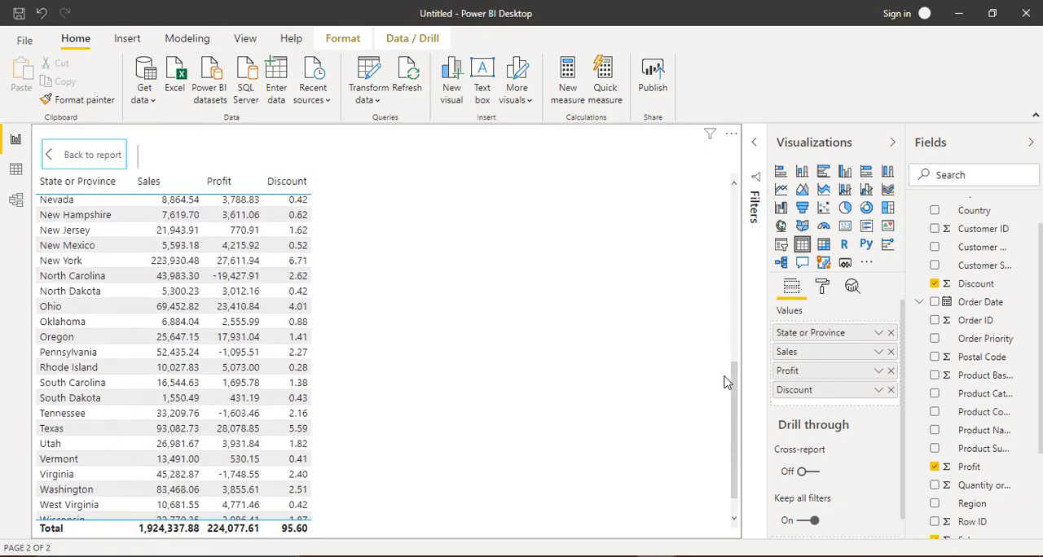
pyautogui.scroll(-10, 700, 245)
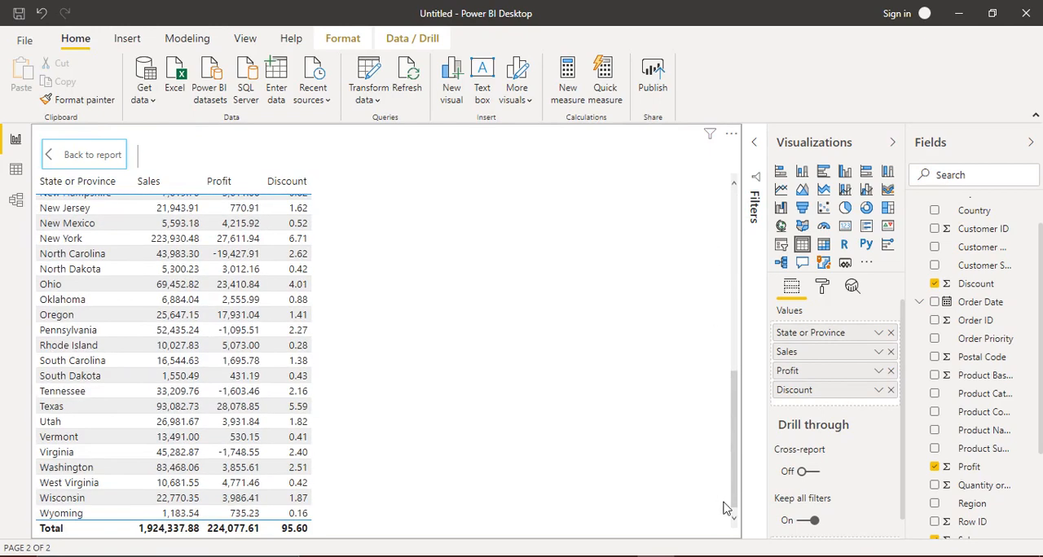
pyautogui.scroll(10, 724, 342)
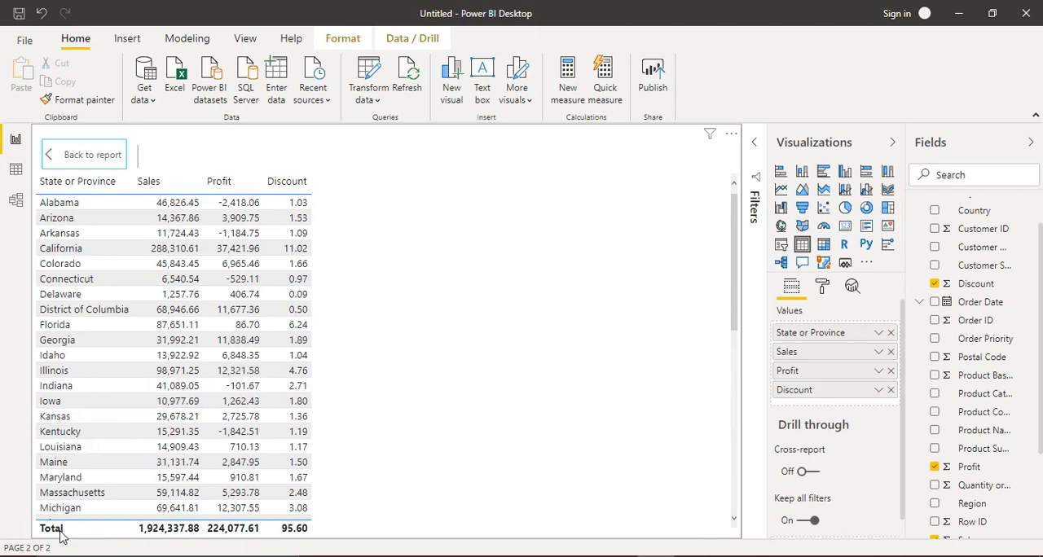
pyautogui.moveTo(736, 261); pyautogui.dragTo(735, 388)
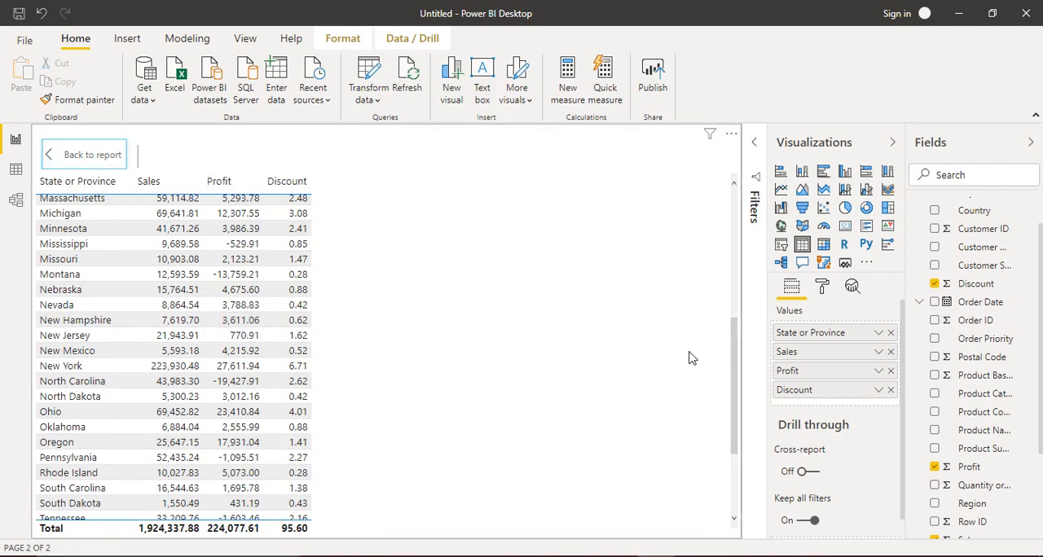
pyautogui.moveTo(733, 342); pyautogui.dragTo(710, 237)
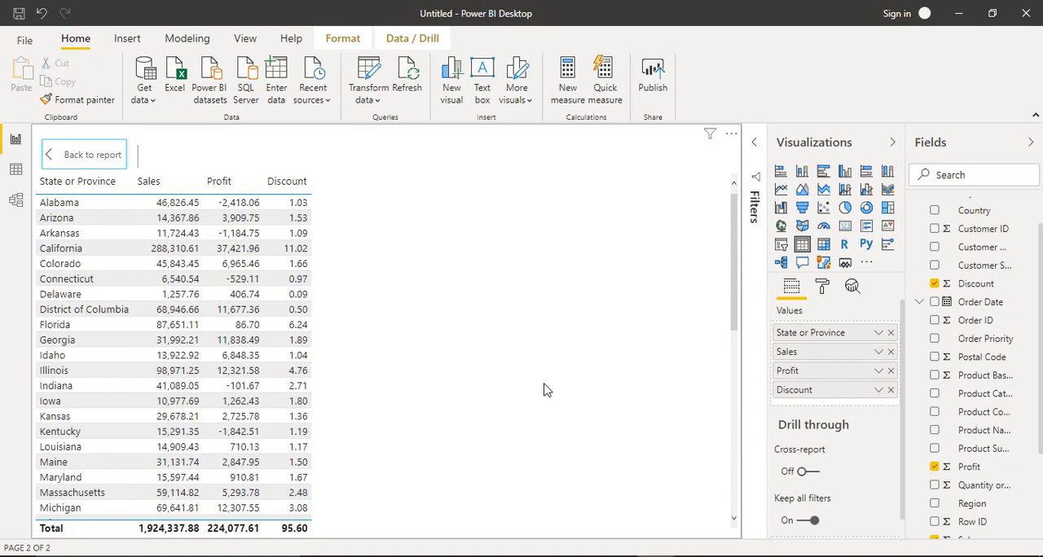
pyautogui.click(421, 363)
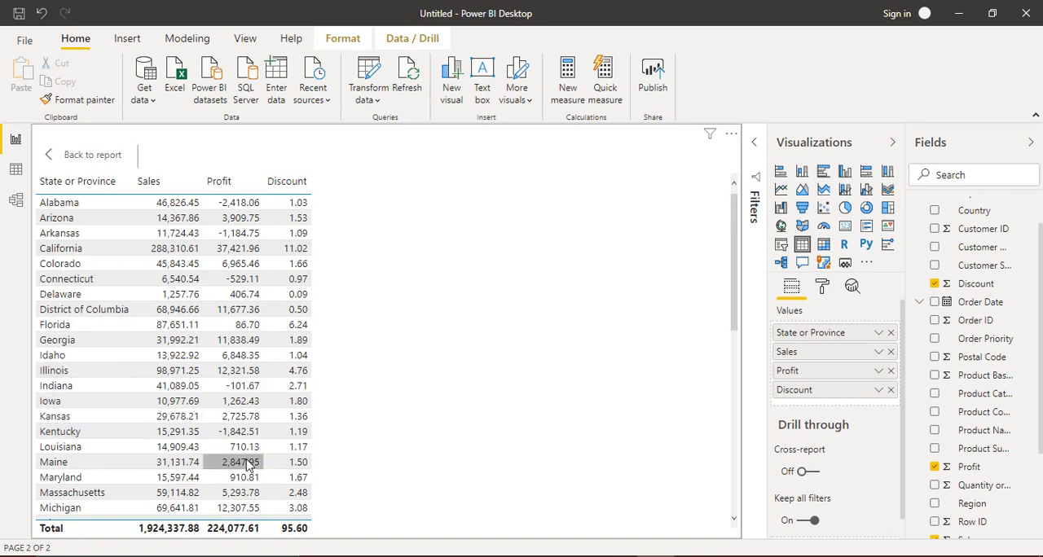
pyautogui.moveTo(732, 307); pyautogui.dragTo(717, 239)
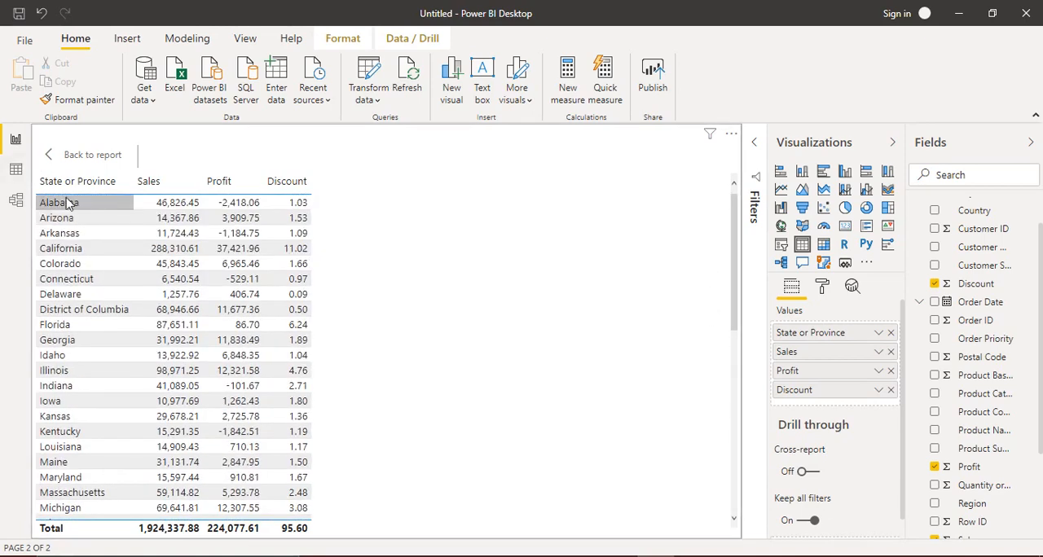
# - Sort the table by State or Province in ascending order, and re-sort it by Profit in descending order
pyautogui.click(43, 191)
pyautogui.click(43, 190)
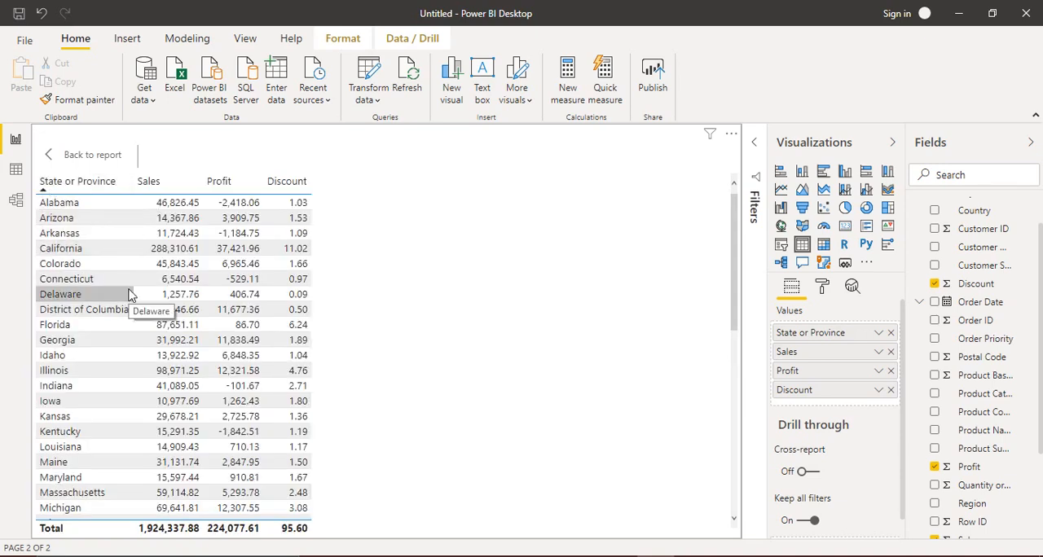
pyautogui.click(210, 187)
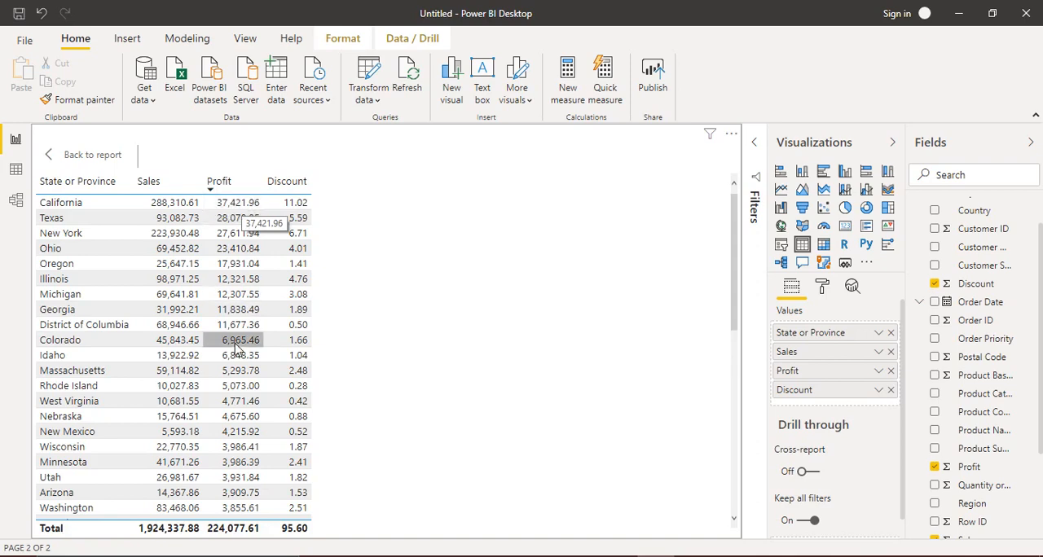
# - Sort the table by Sales in descending order and examine the states from the highest to the lowest sales
pyautogui.moveTo(734, 284); pyautogui.dragTo(738, 497)
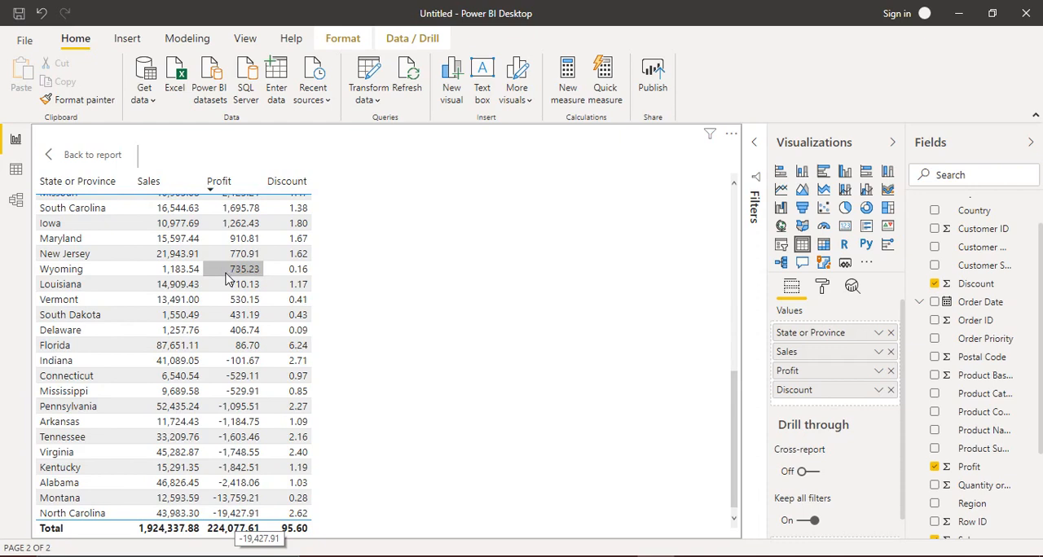
pyautogui.click(141, 190)
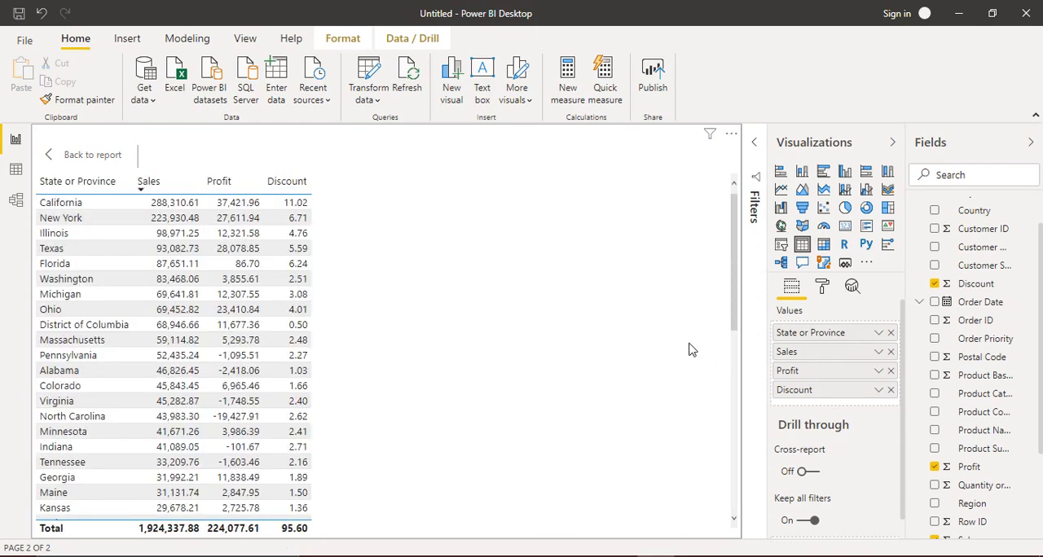
pyautogui.click(734, 314)
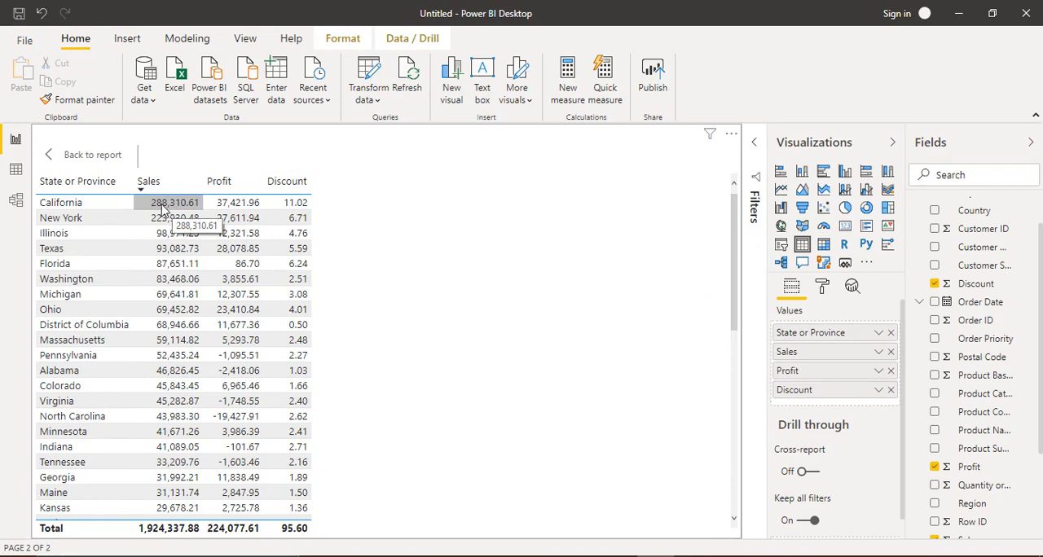
pyautogui.moveTo(731, 265); pyautogui.dragTo(732, 481)
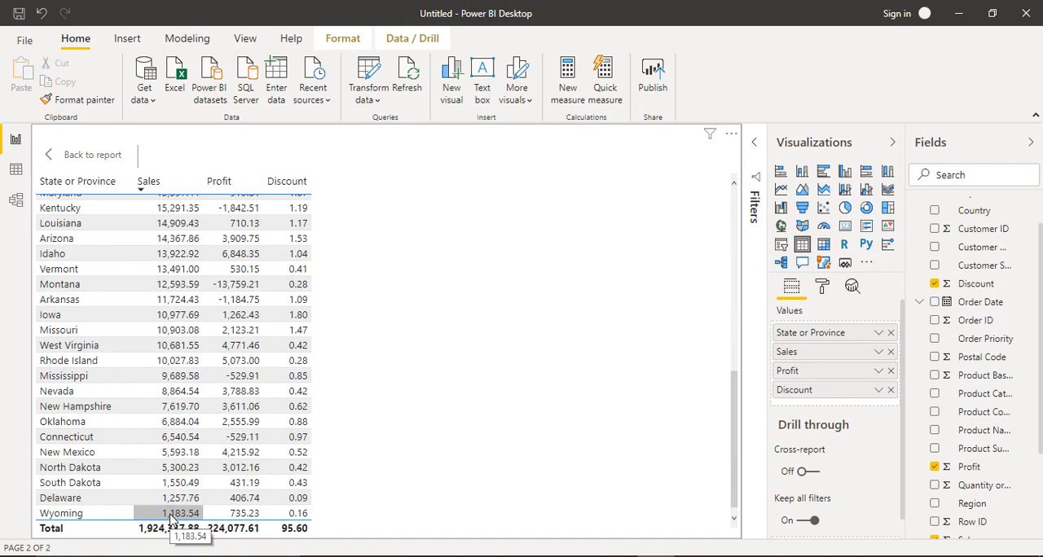
pyautogui.moveTo(733, 399); pyautogui.dragTo(733, 202)
# - Sort the table by Discount in descending order, and re-sort it by State or Province in ascending order
pyautogui.click(272, 189)
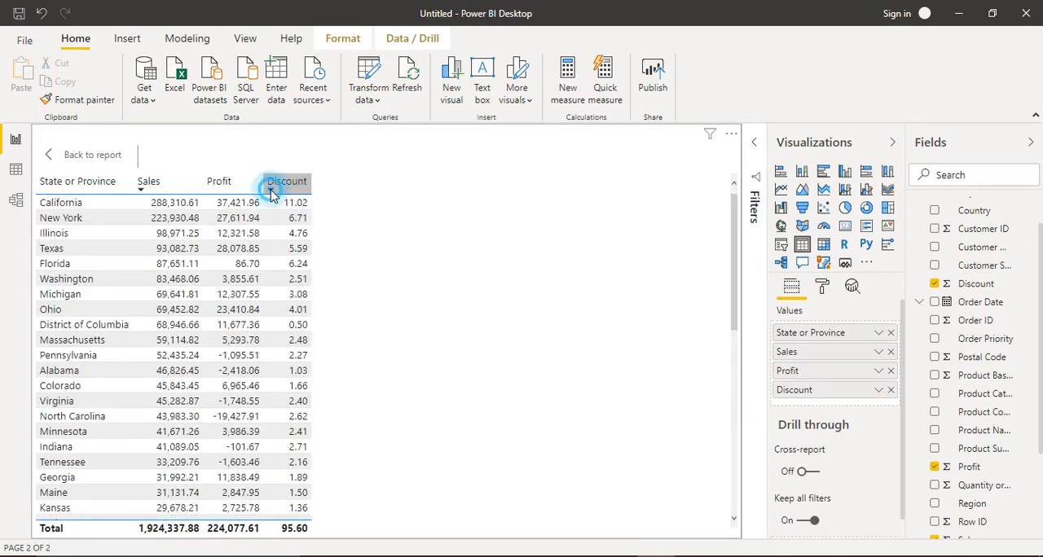
pyautogui.click(272, 189)
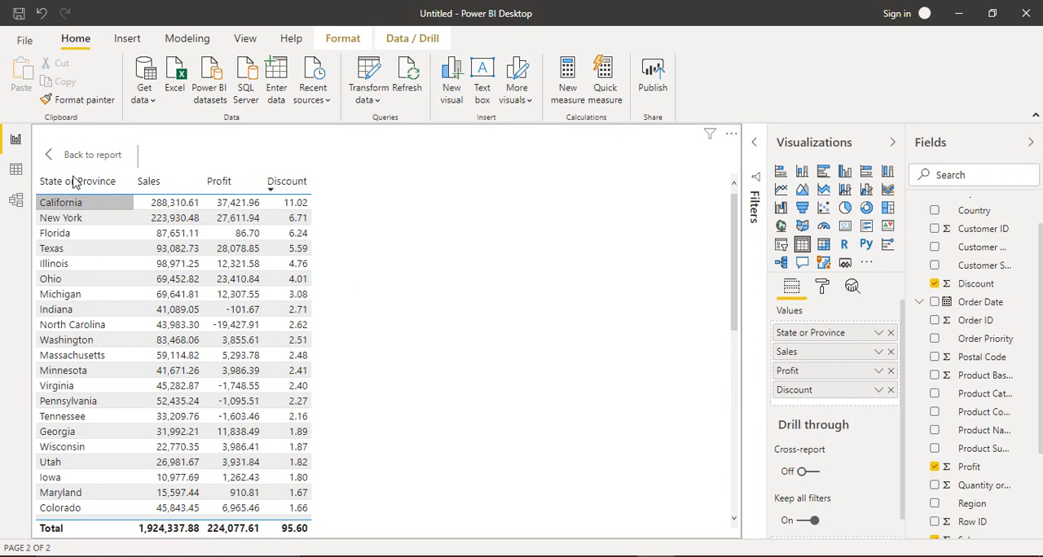
pyautogui.click(44, 187)
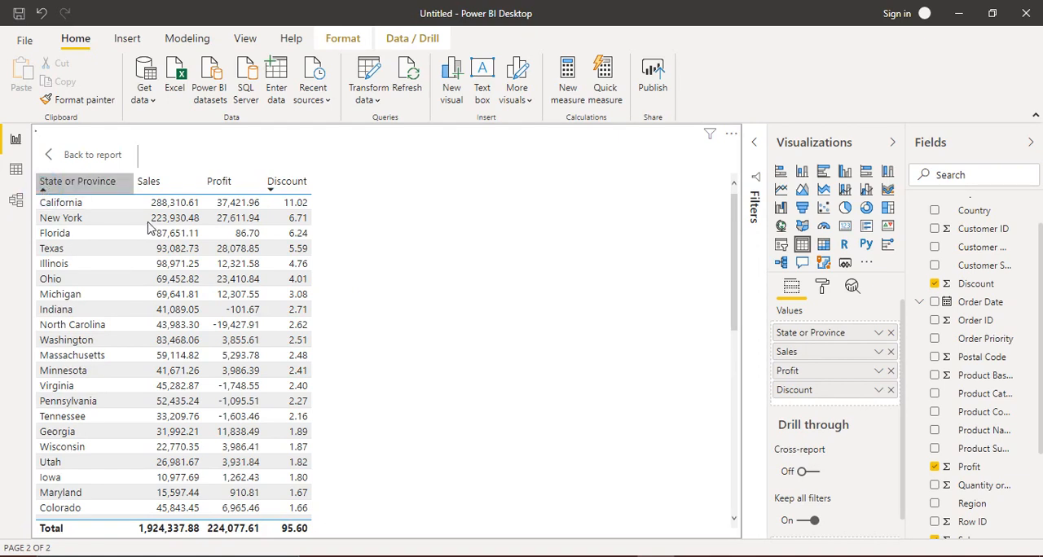